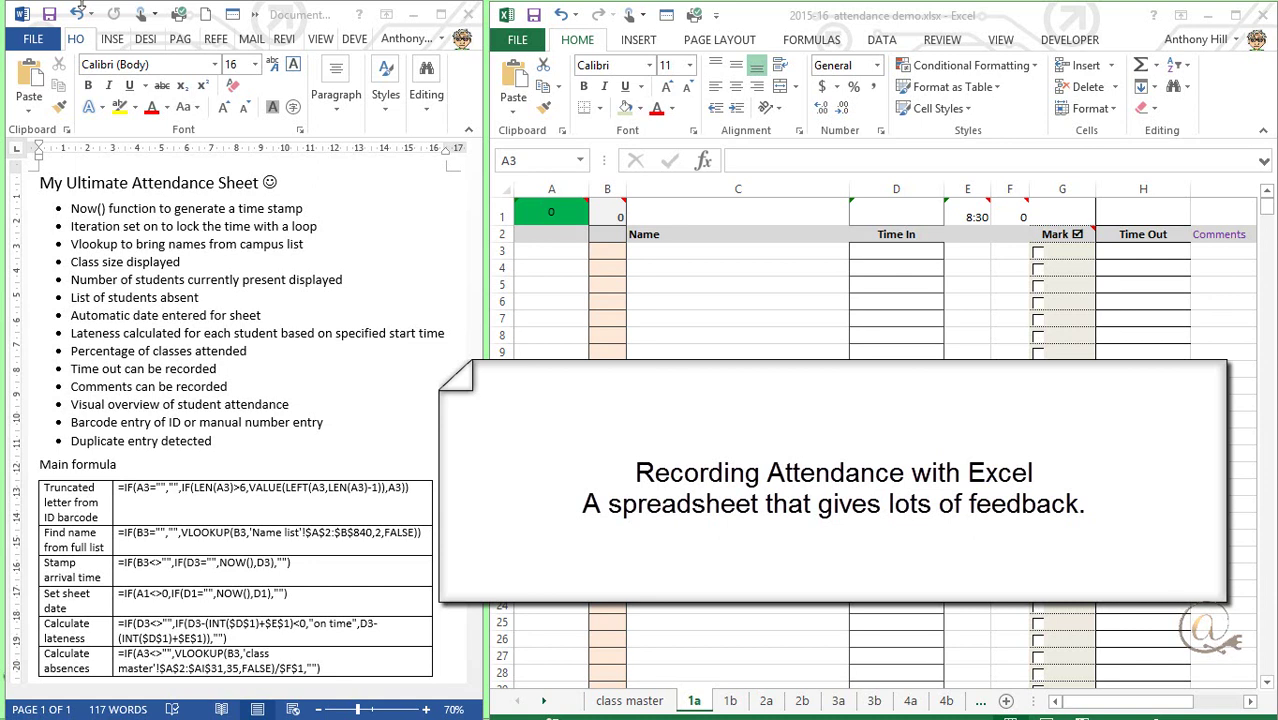
# Enter a trial student ID number in cell A3 of sheet 1a and clear it again.
pyautogui.click(972, 16)
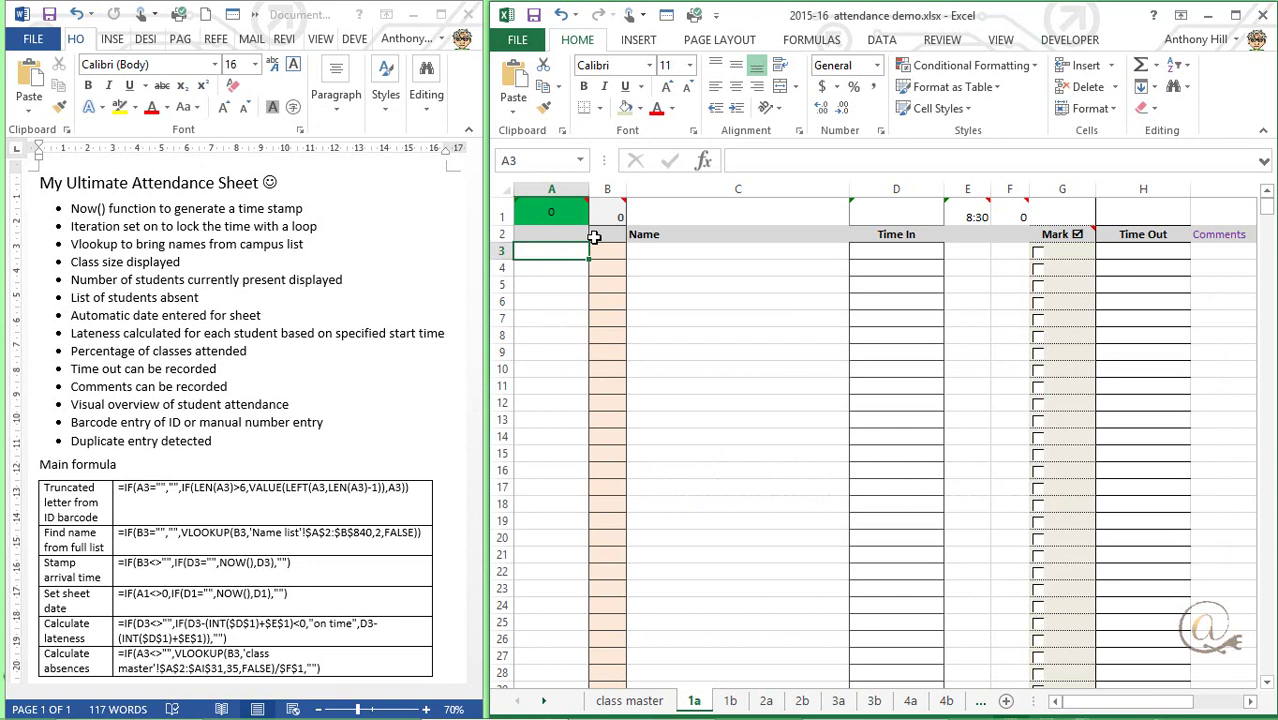
pyautogui.write('11068')
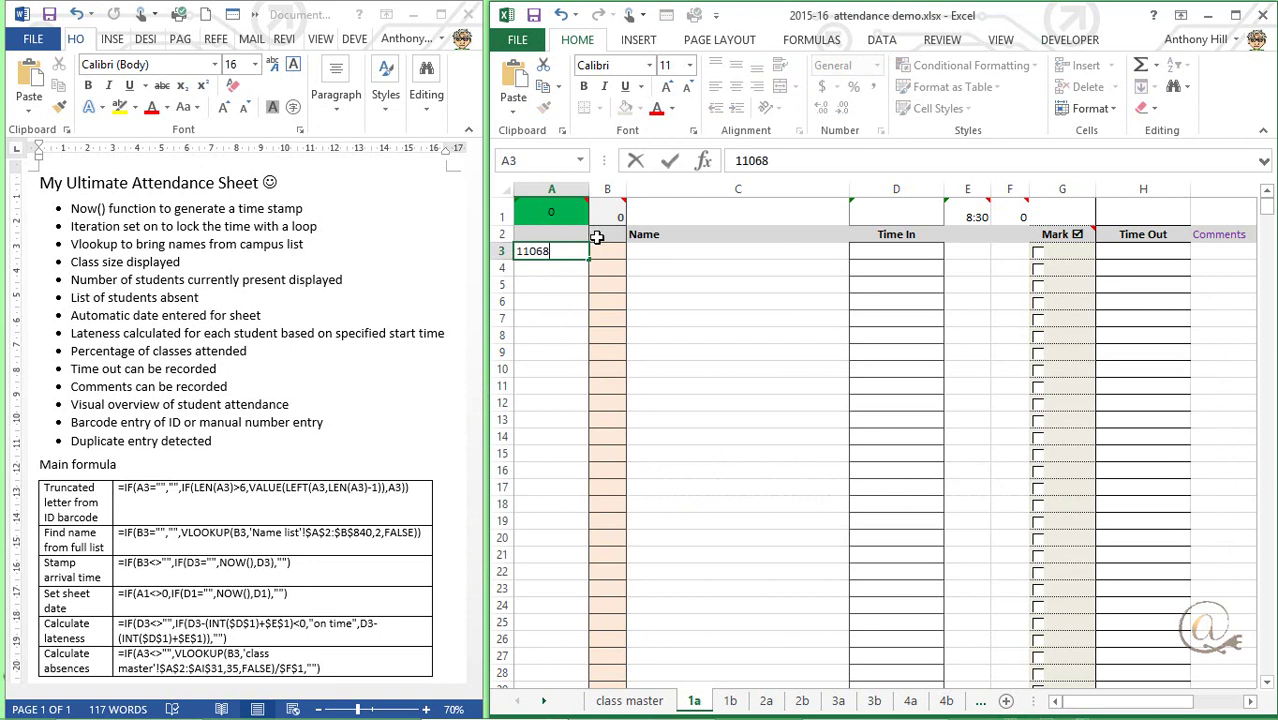
pyautogui.press('Return')
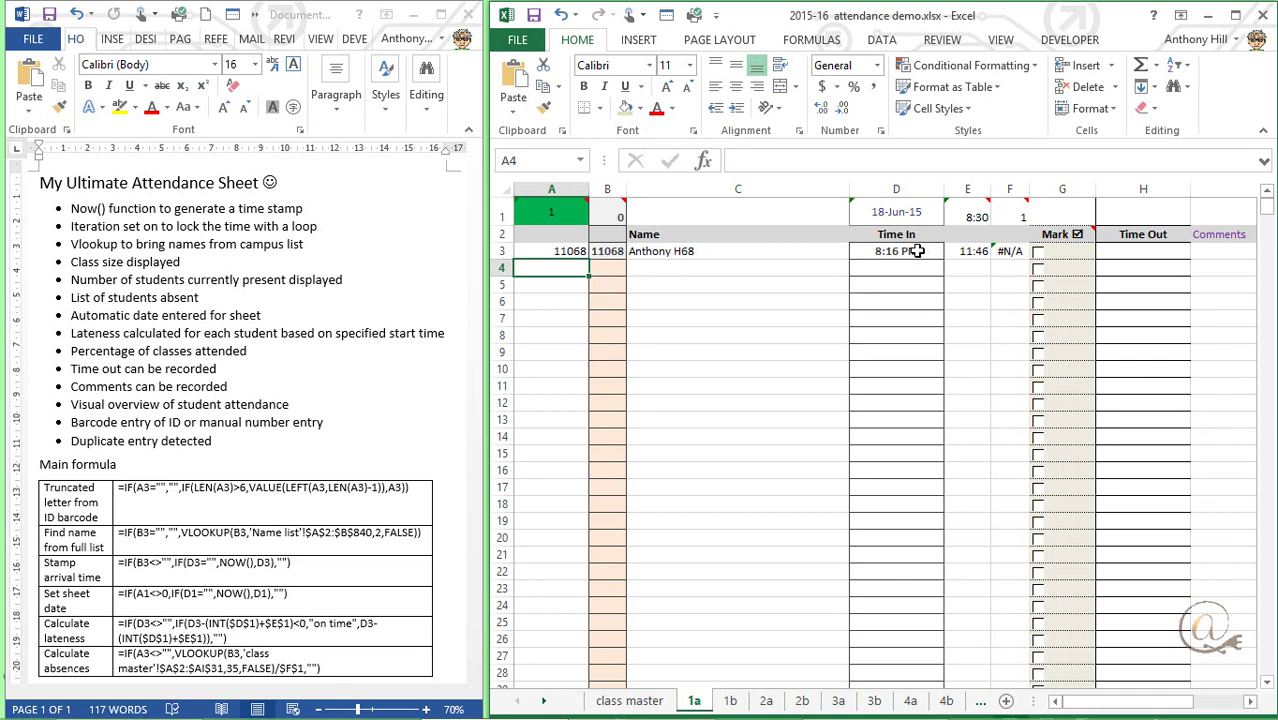
pyautogui.moveTo(911, 715)
pyautogui.moveTo(969, 217)
pyautogui.click(560, 251)
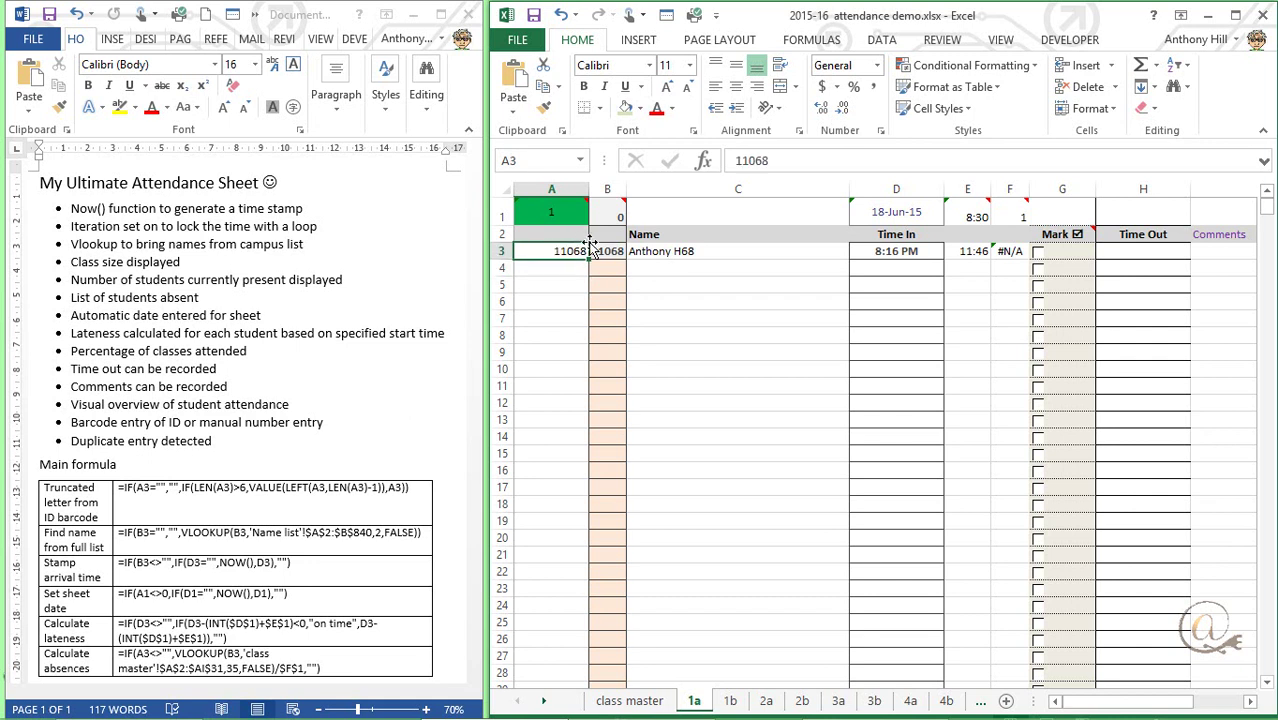
pyautogui.press('Delete')
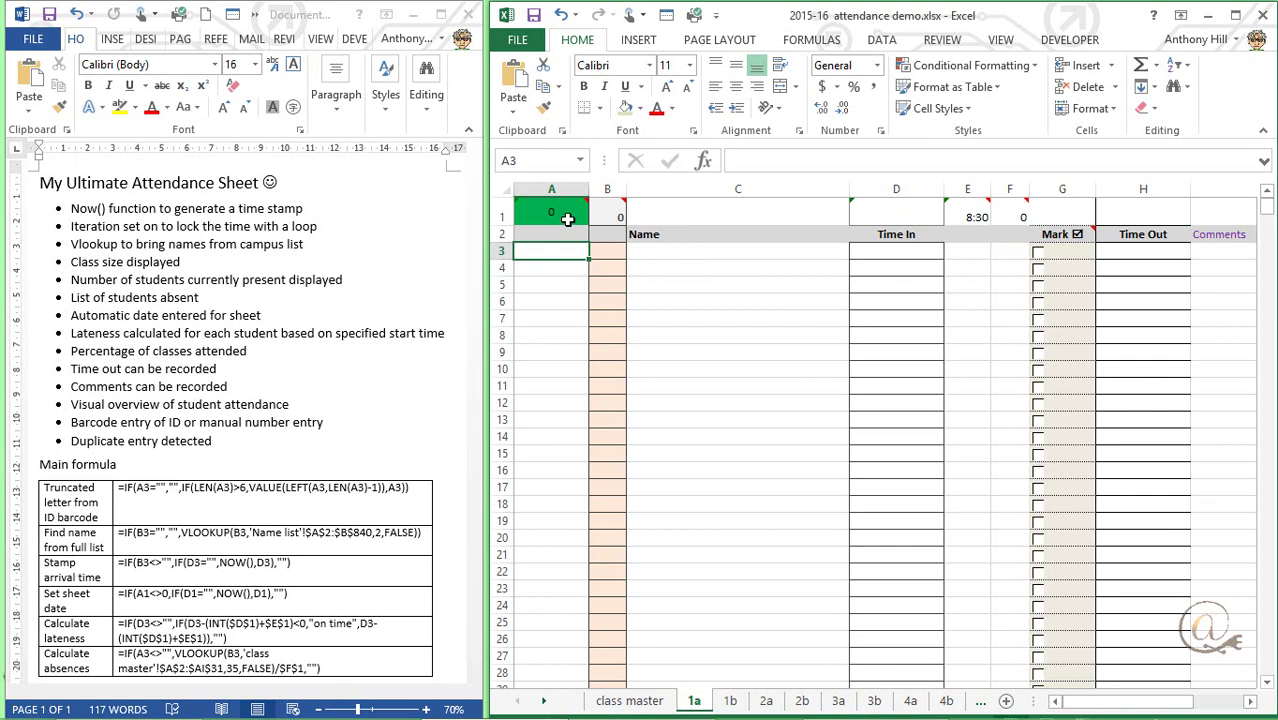
# Read the notes attached to header cells A1, B1, E1 and F1 on sheet 1a.
pyautogui.moveTo(566, 213)
pyautogui.moveTo(604, 216)
pyautogui.moveTo(960, 224)
pyautogui.moveTo(1013, 216)
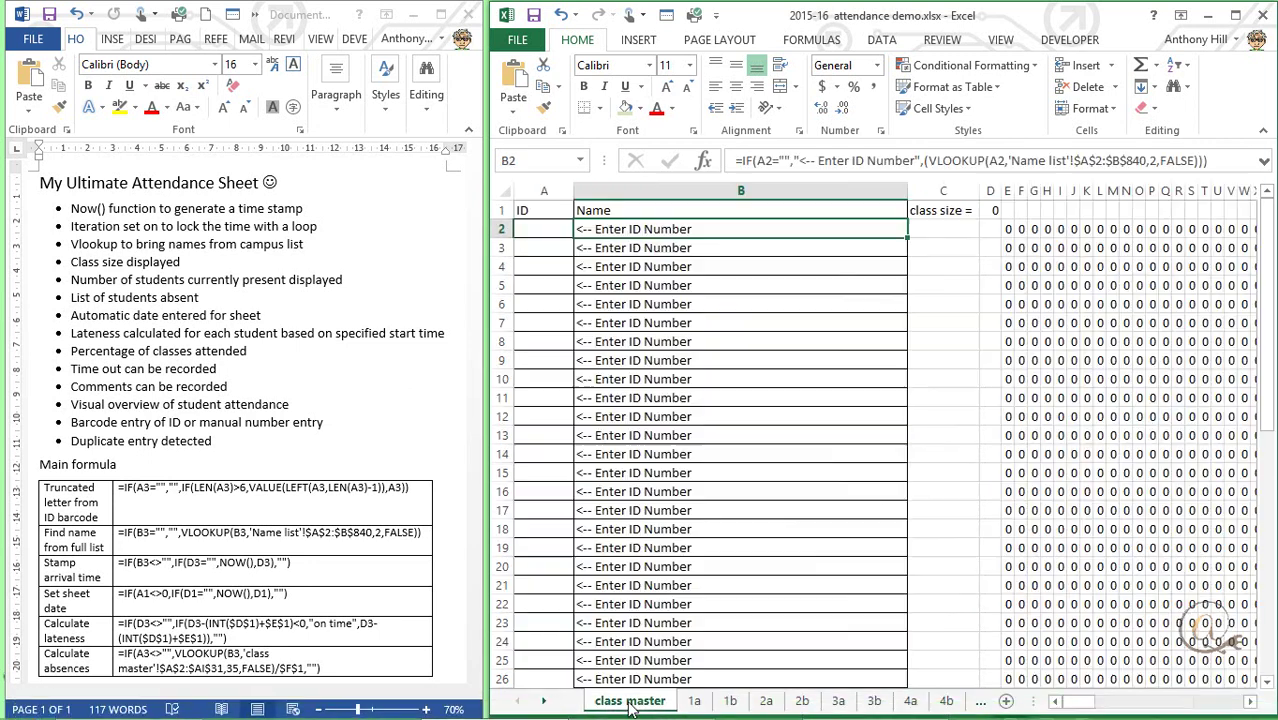
# Review the attendance columns and the start time A and B entries on the class master sheet.
pyautogui.click(625, 700)
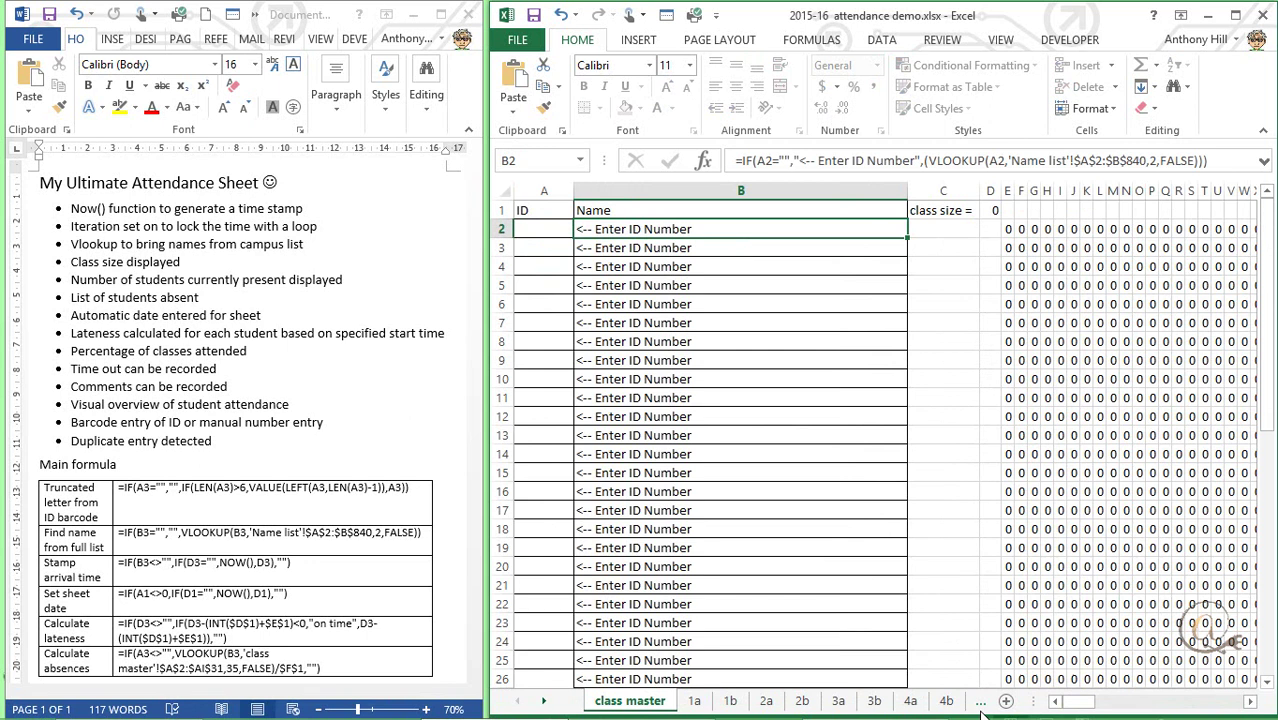
pyautogui.moveTo(1076, 702); pyautogui.dragTo(1092, 702)
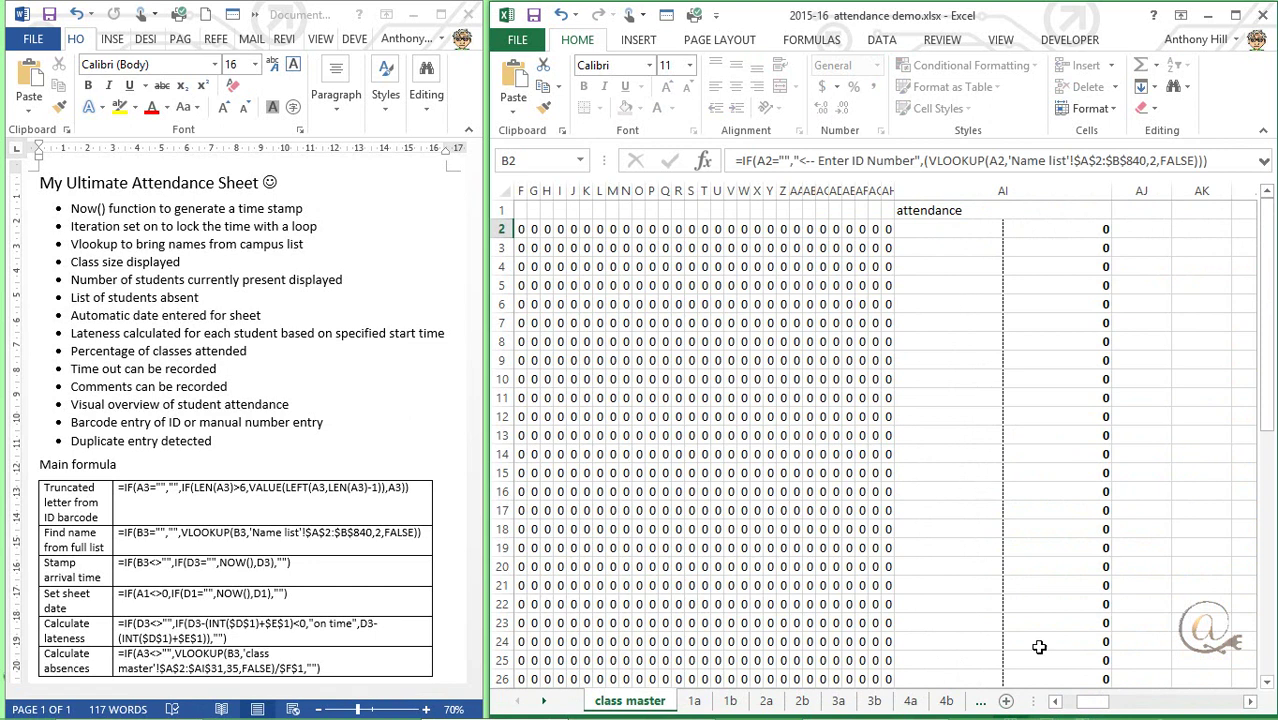
pyautogui.moveTo(1088, 705); pyautogui.dragTo(1056, 704)
pyautogui.moveTo(1267, 402); pyautogui.dragTo(1265, 466)
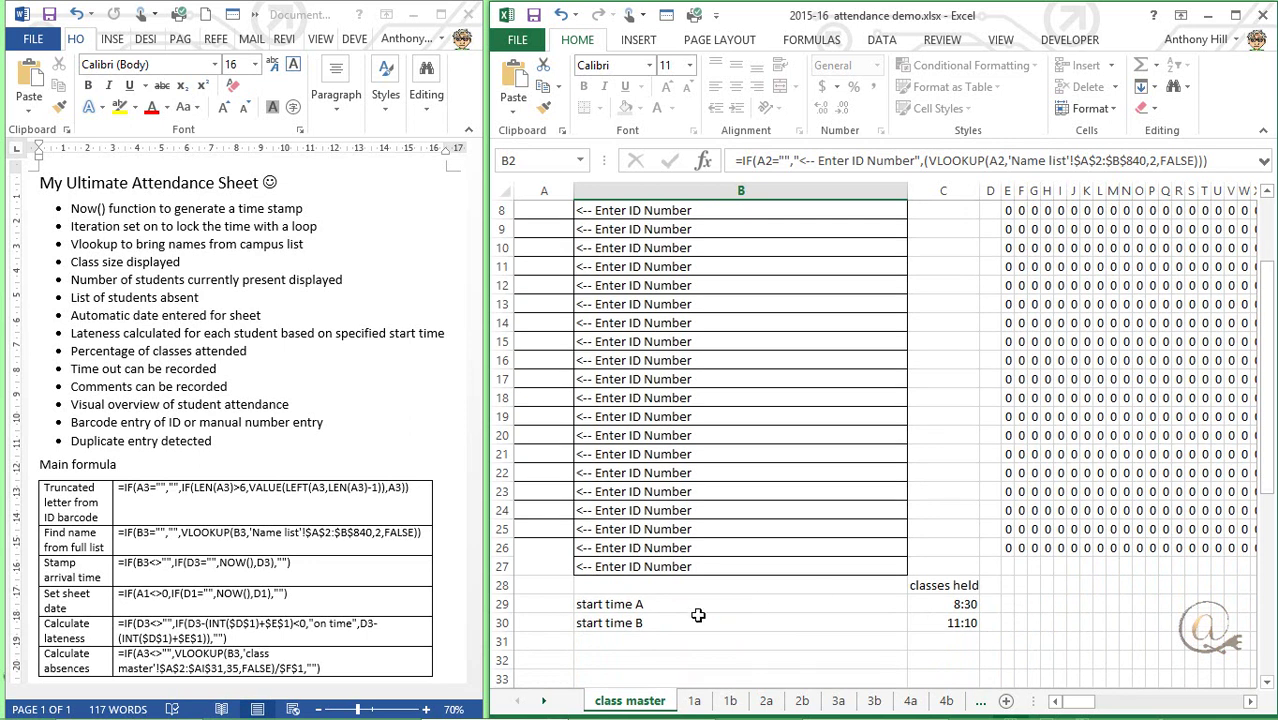
pyautogui.click(943, 605)
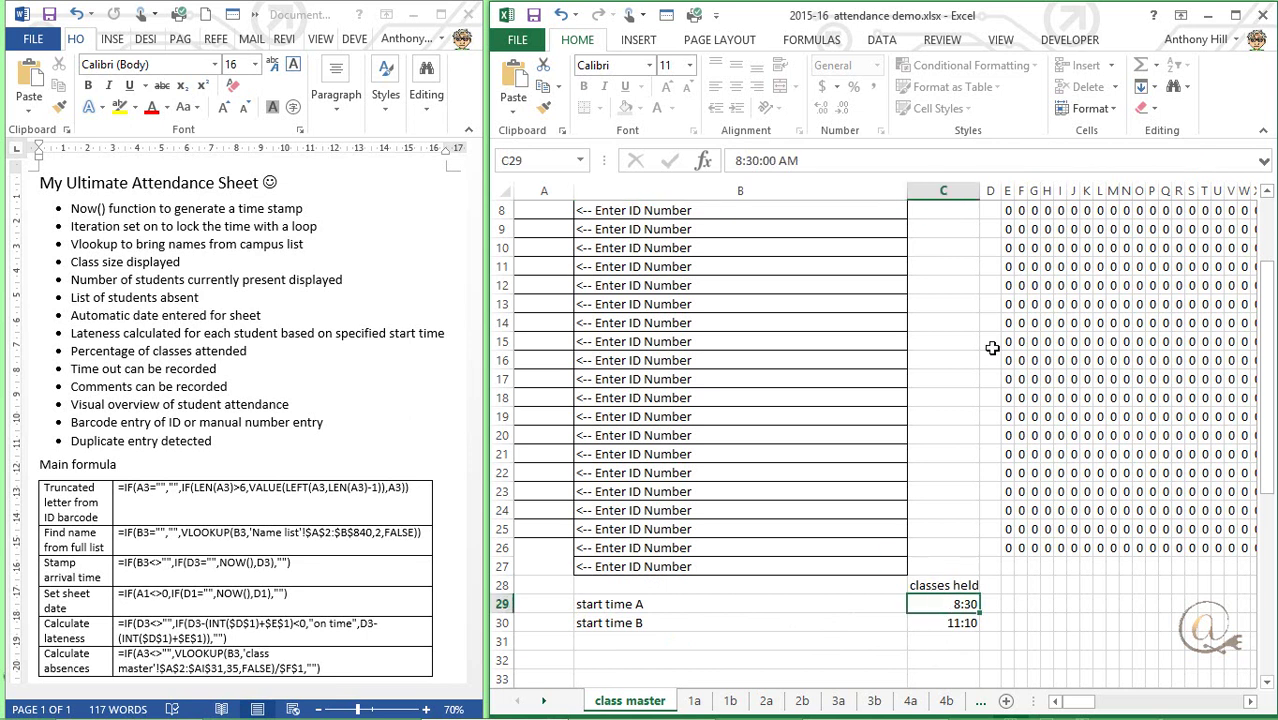
# Compare the class start time in cell E1 across sheets 1a, 2a and 1b.
pyautogui.moveTo(647, 705)
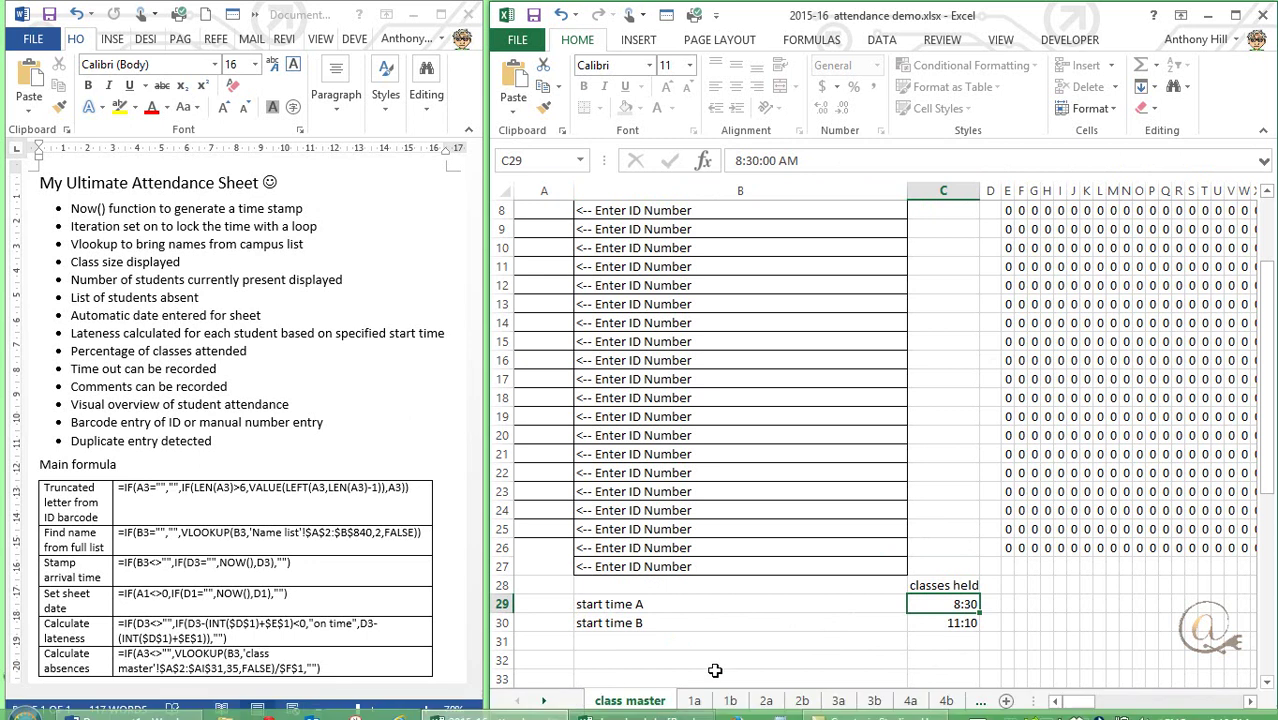
pyautogui.click(694, 700)
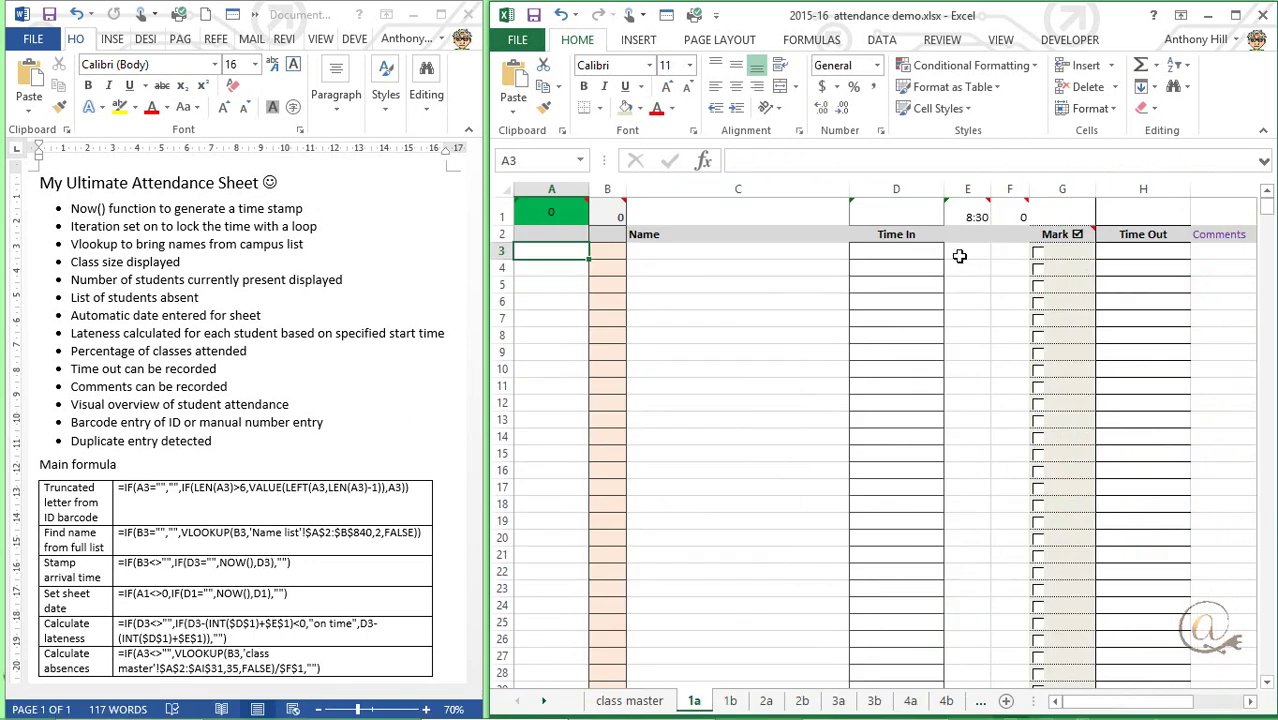
pyautogui.click(768, 702)
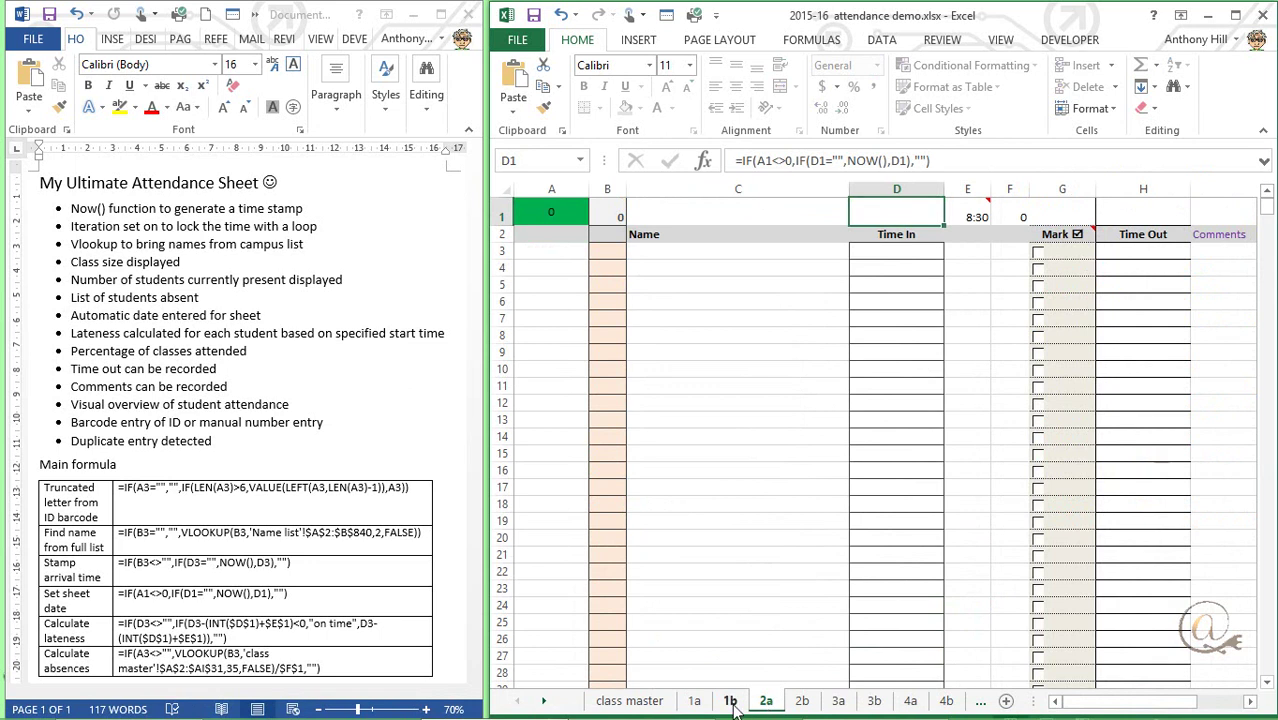
pyautogui.click(731, 701)
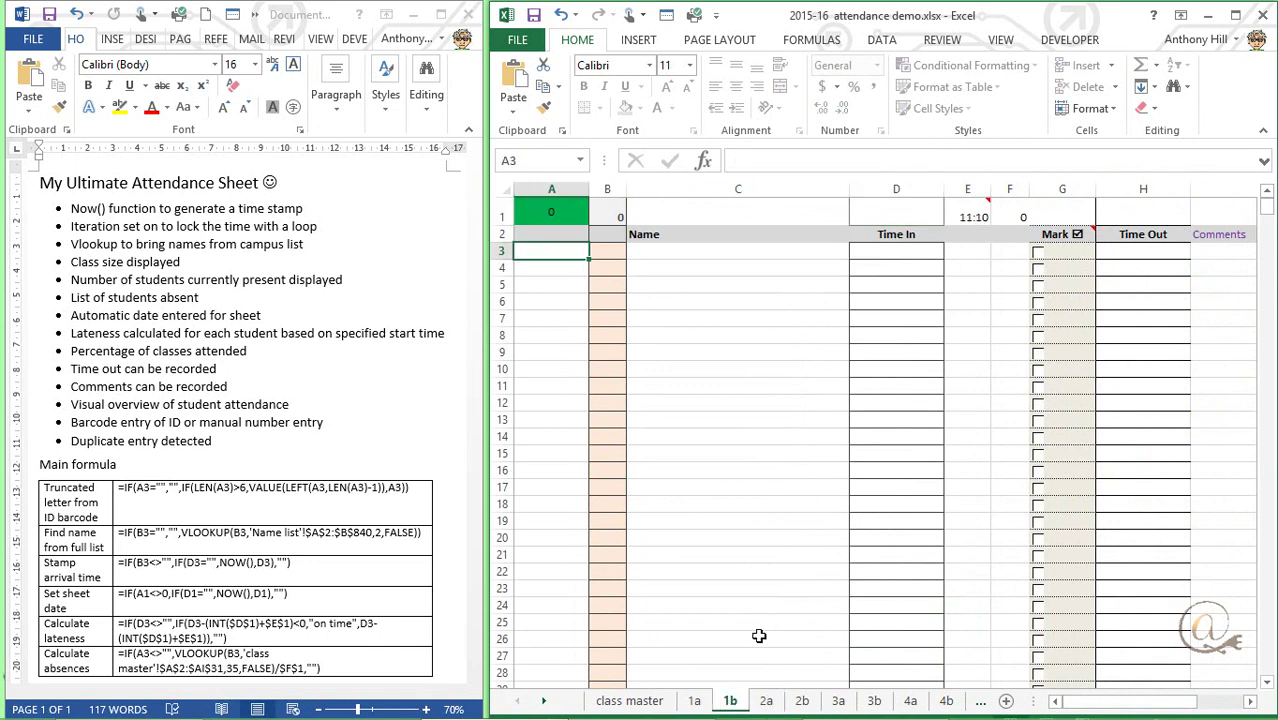
# Revisit the class master sheet and examine the ID, name and barcode columns on the Name list sheet.
pyautogui.click(629, 701)
pyautogui.scroll(3, 668, 661)
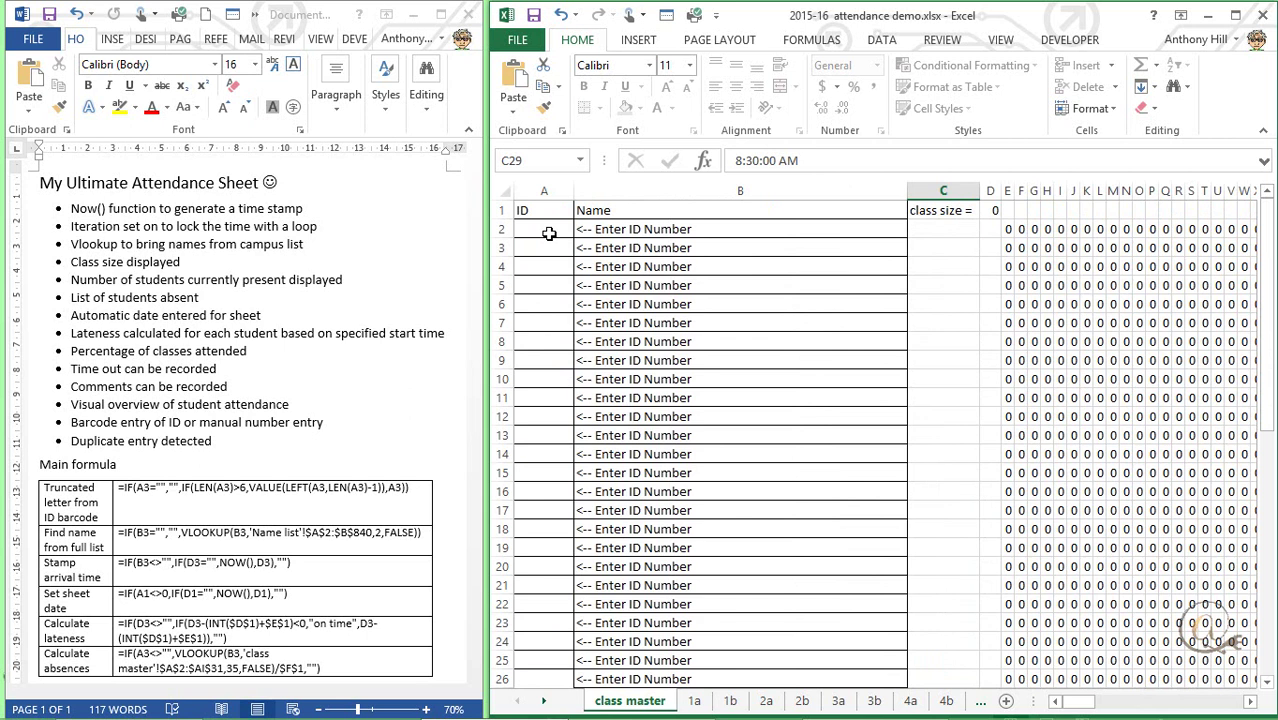
pyautogui.click(543, 701)
pyautogui.click(543, 701)
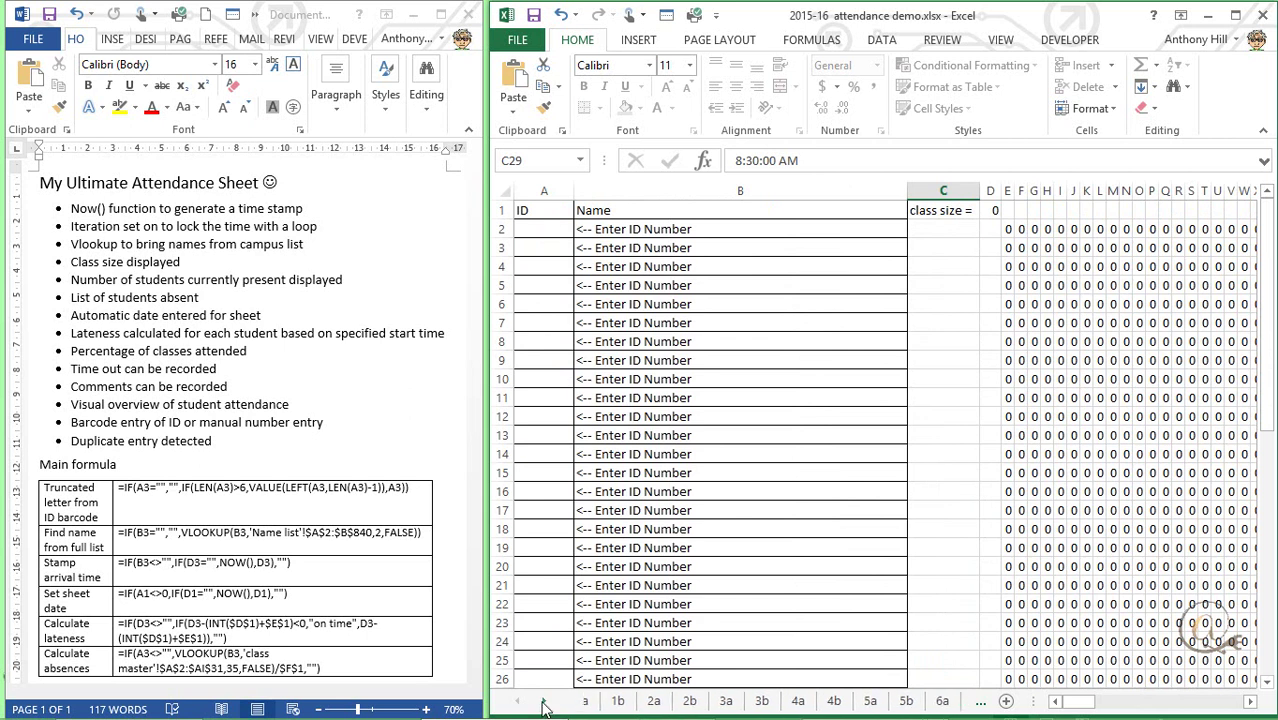
pyautogui.click(543, 701)
pyautogui.click(543, 701)
pyautogui.click(543, 701)
pyautogui.click(543, 701)
pyautogui.click(543, 701)
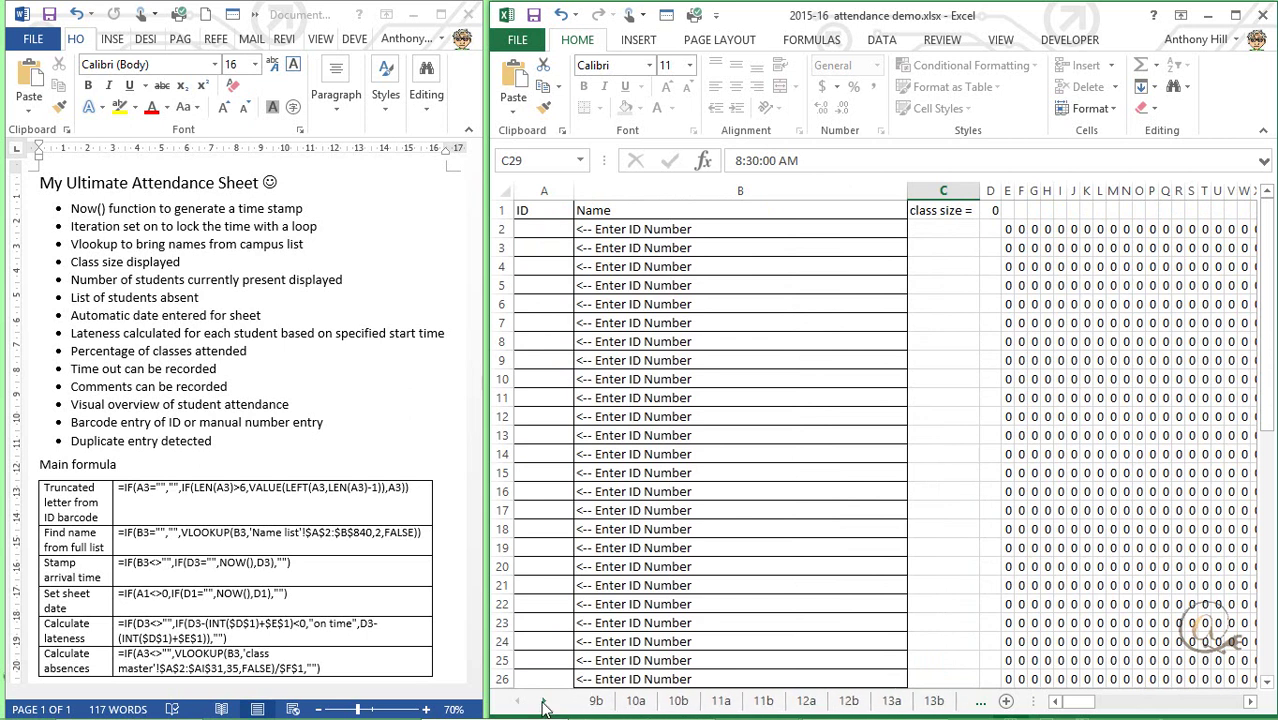
pyautogui.click(543, 701)
pyautogui.click(543, 701)
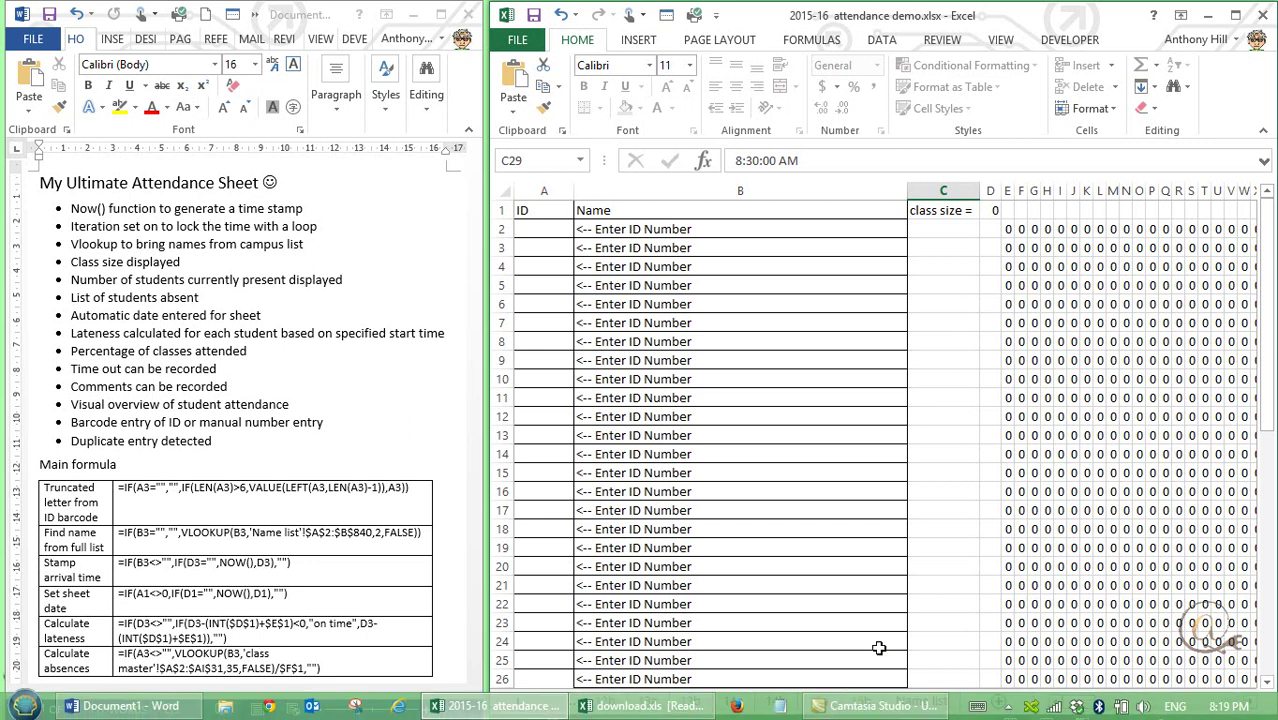
pyautogui.click(921, 701)
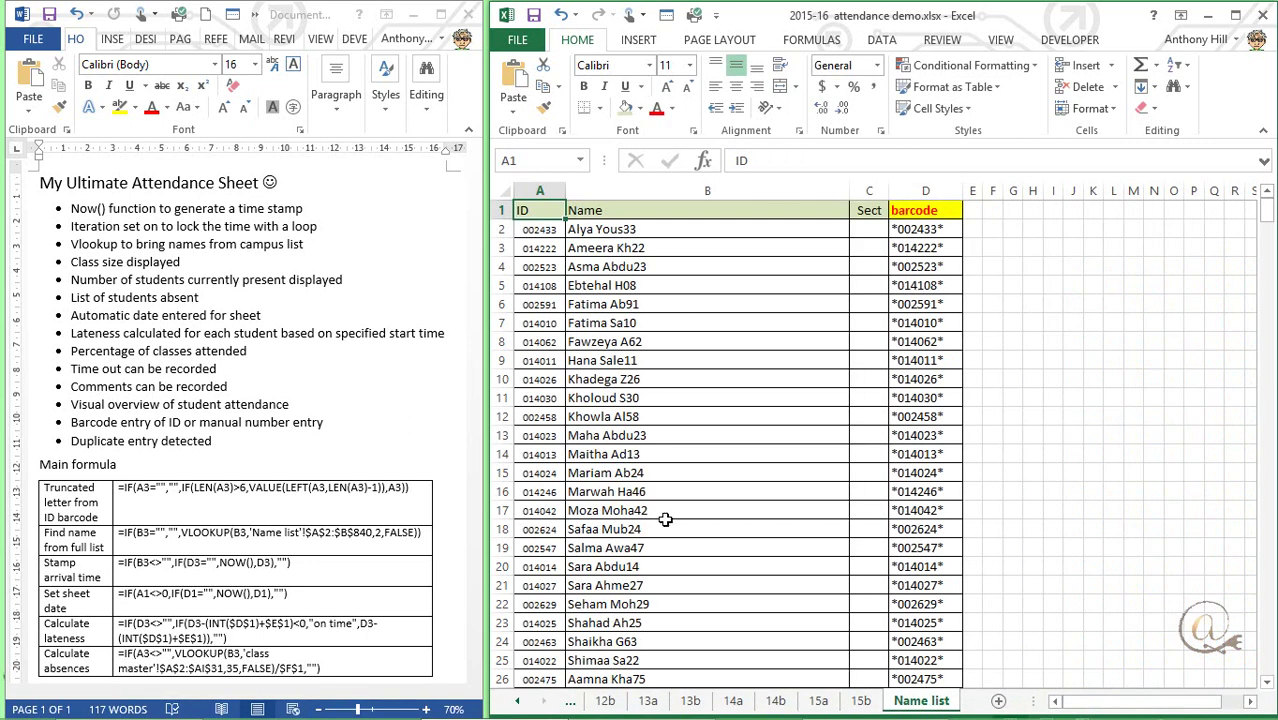
pyautogui.moveTo(1266, 215); pyautogui.dragTo(1266, 180)
# Return to the class master sheet and inspect the VLOOKUP formula in cell B2.
pyautogui.click(518, 702)
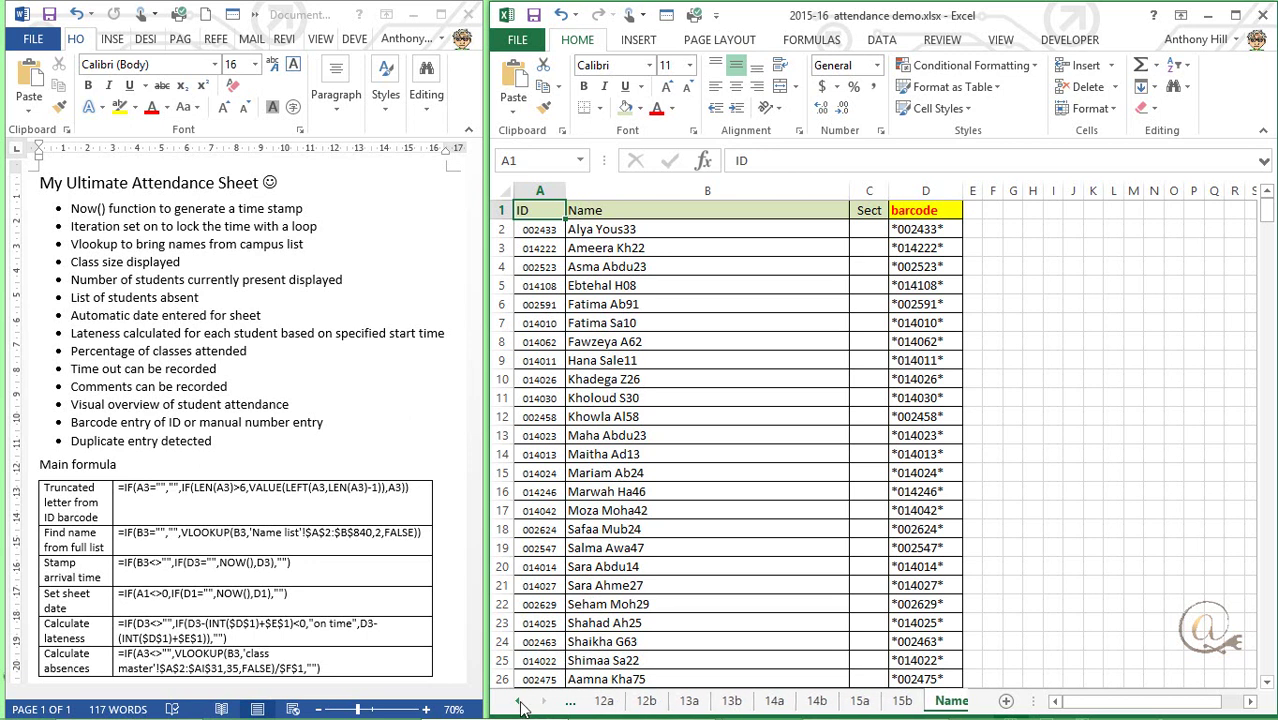
pyautogui.click(518, 702)
pyautogui.click(518, 702)
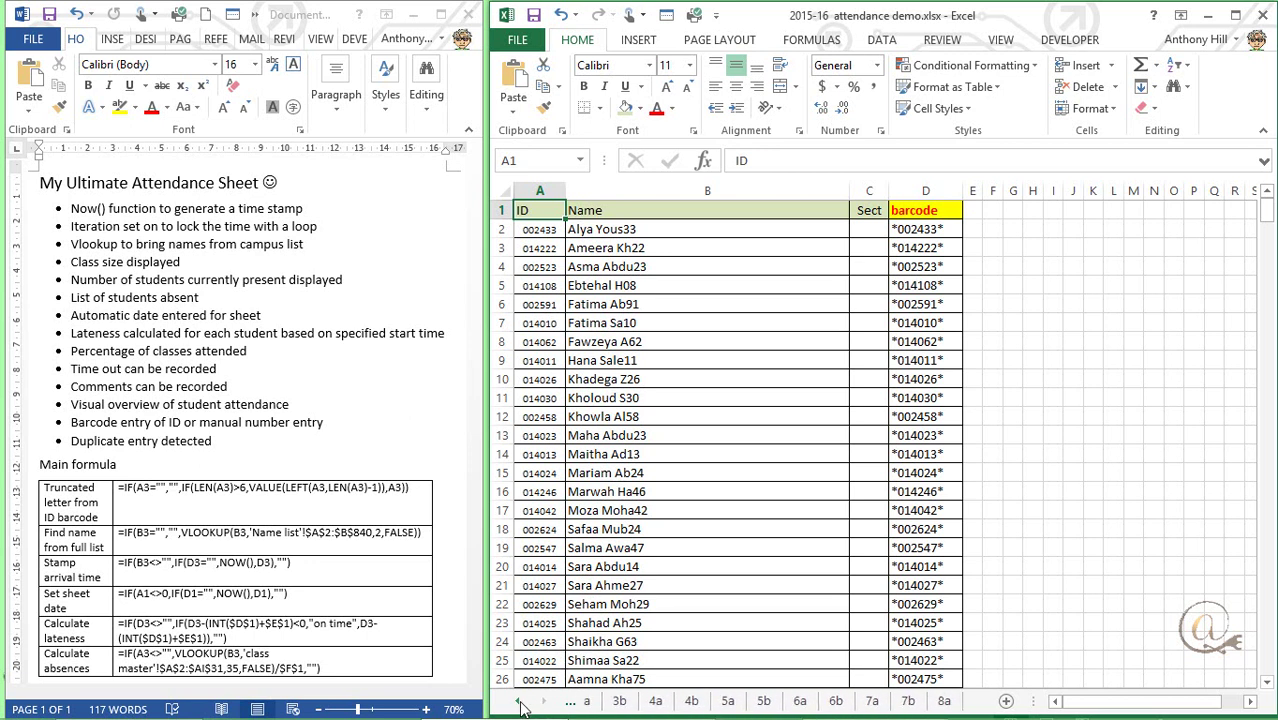
pyautogui.click(518, 702)
pyautogui.click(518, 702)
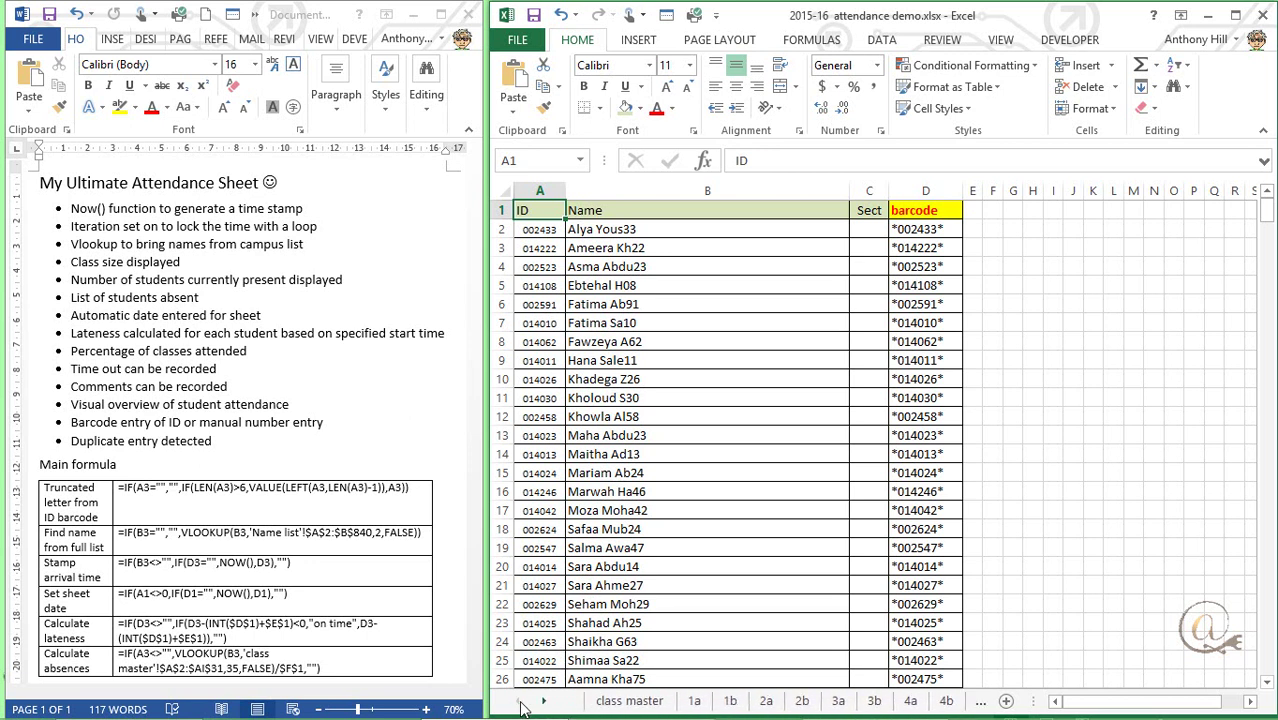
pyautogui.click(629, 701)
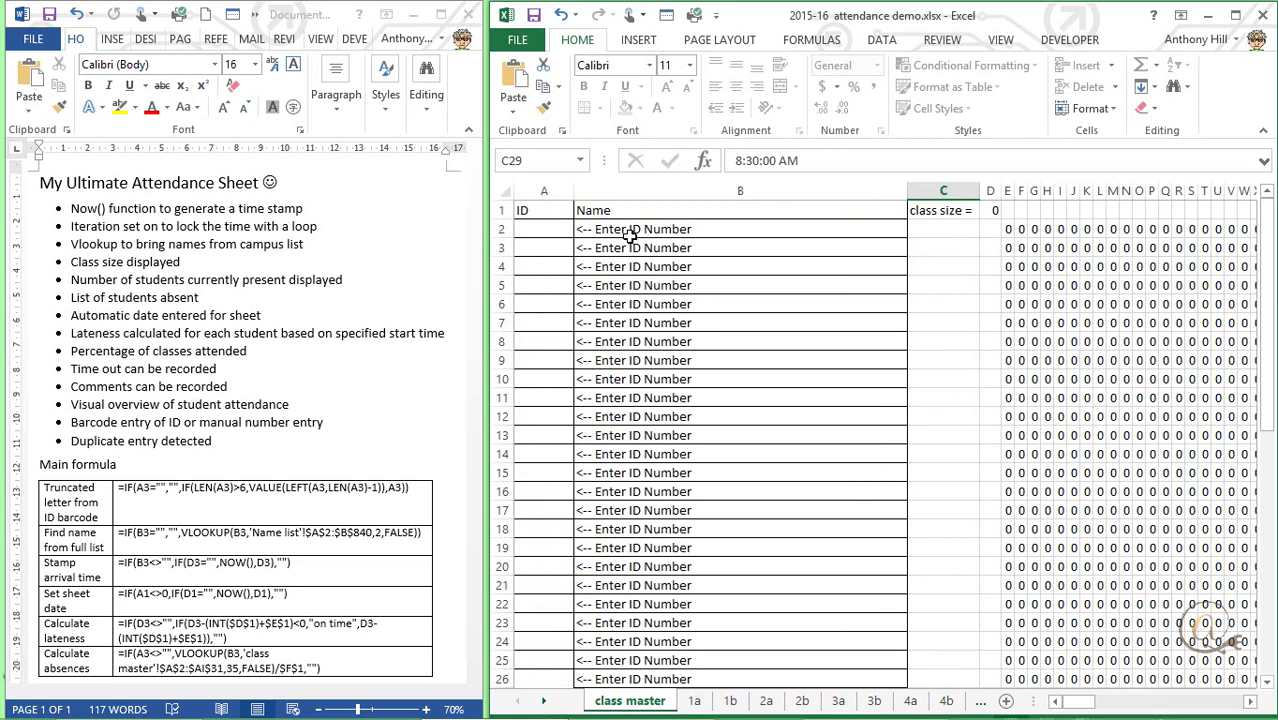
pyautogui.click(637, 231)
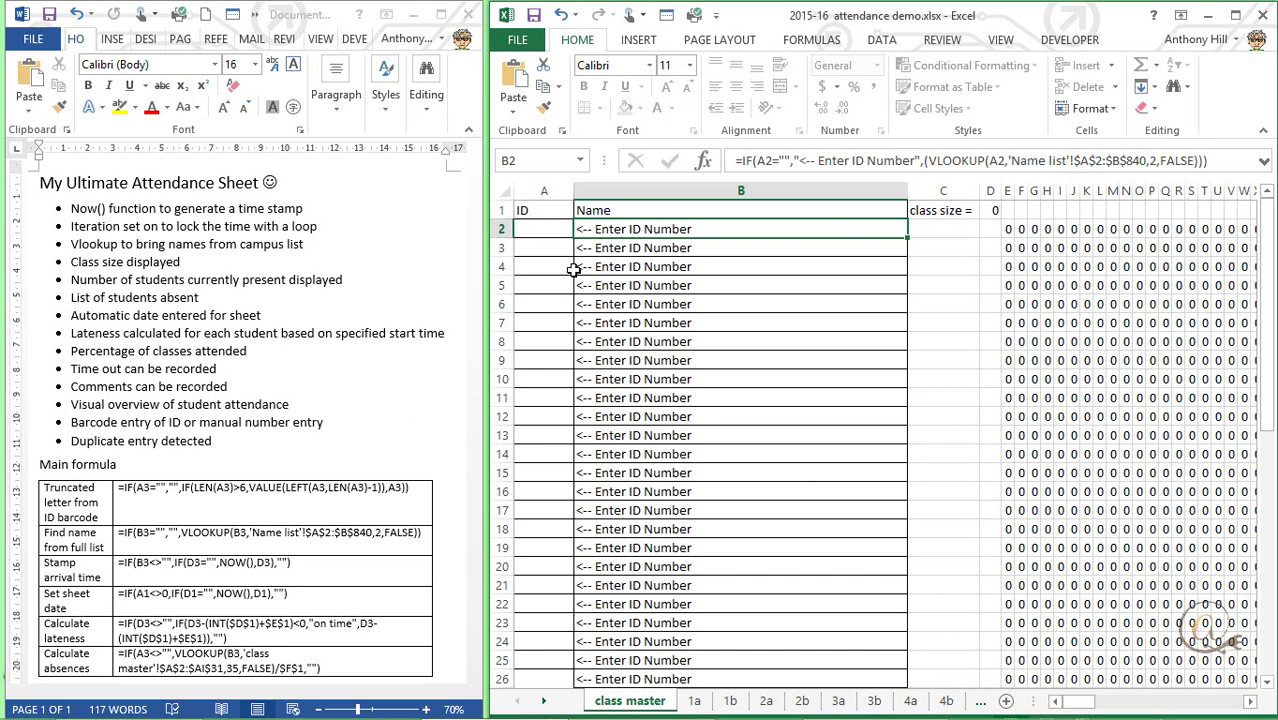
# Copy the student IDs in A2:A21 of download.xls into cells A2:A21 of the class master sheet.
pyautogui.click(547, 231)
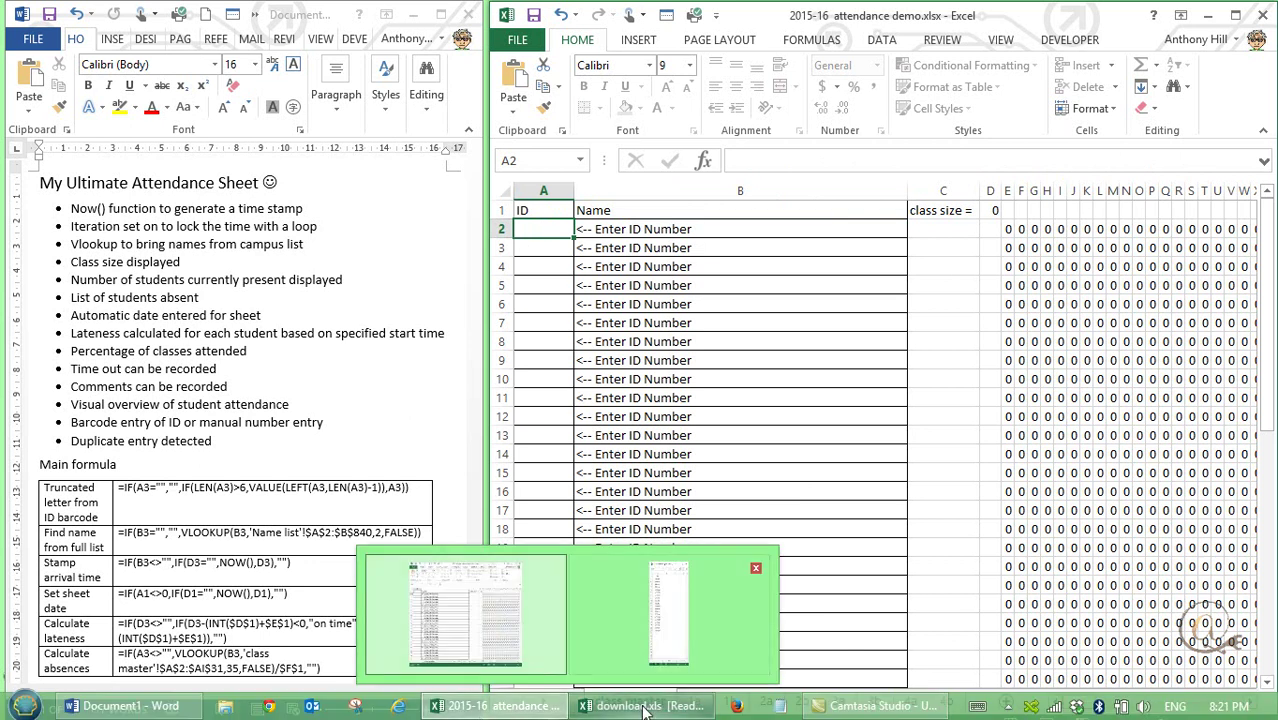
pyautogui.click(648, 710)
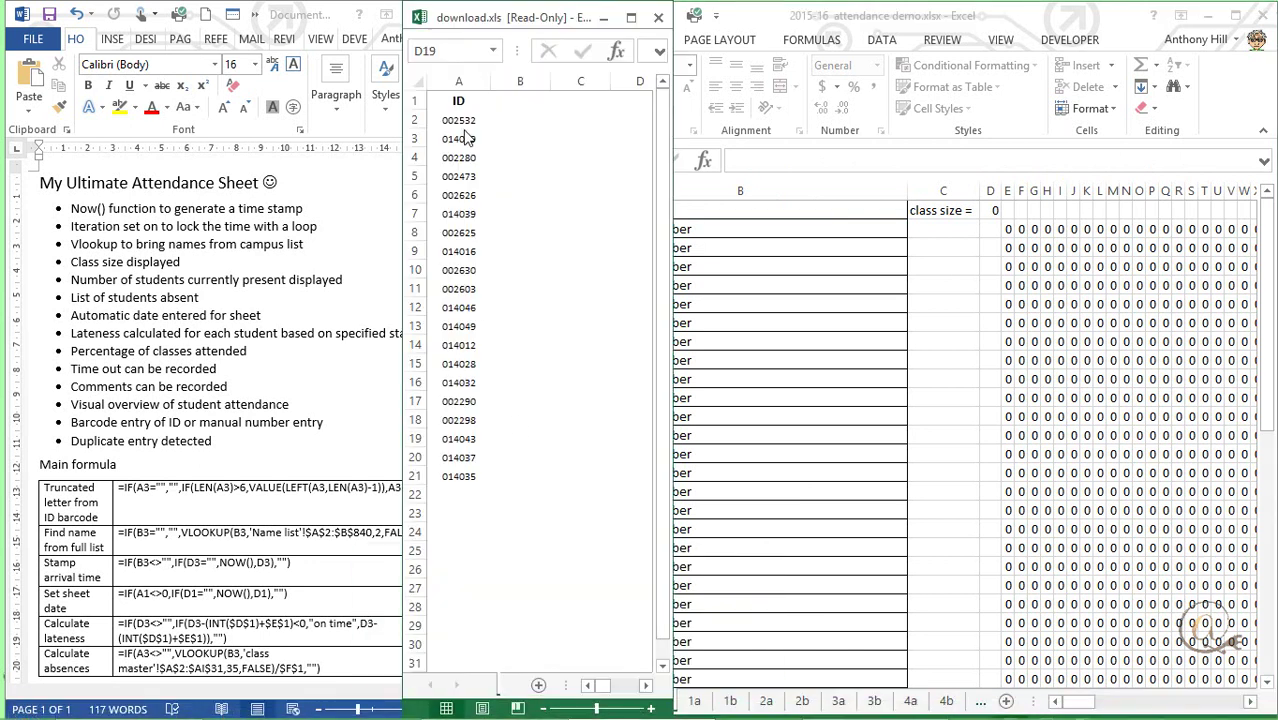
pyautogui.moveTo(458, 120); pyautogui.dragTo(458, 480)
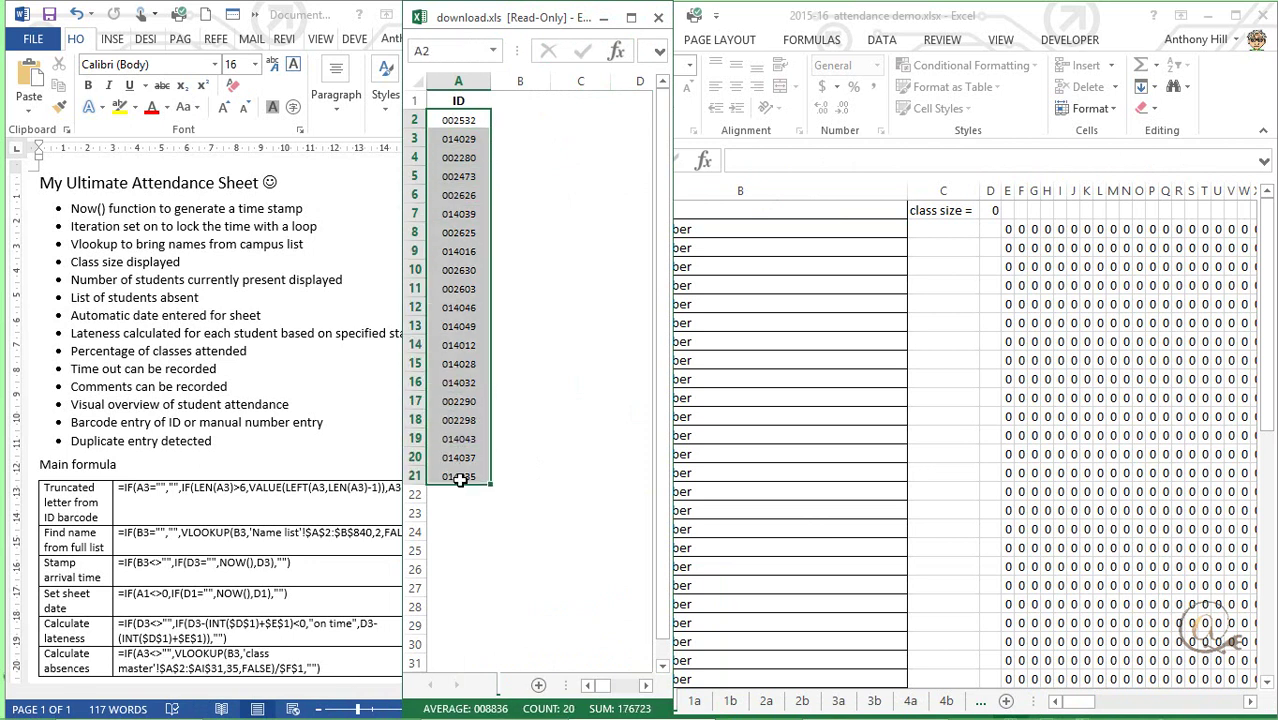
pyautogui.hotkey('ctrl', 'c')
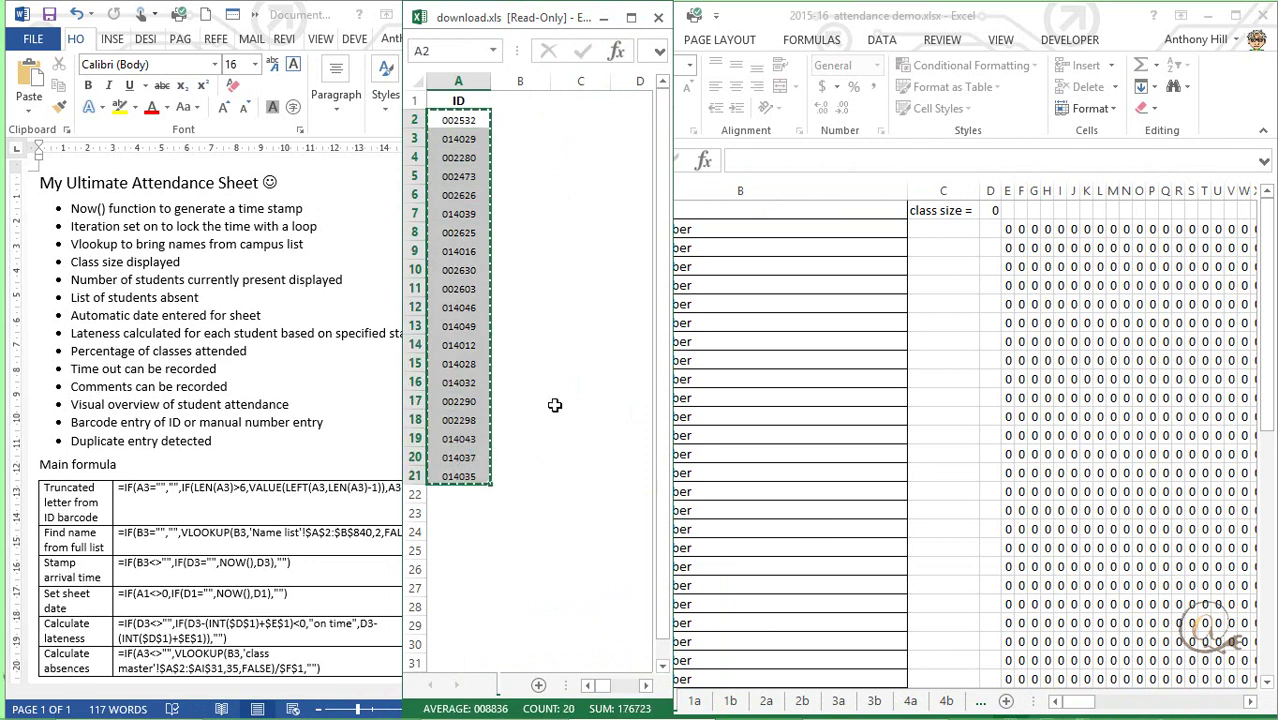
pyautogui.click(605, 22)
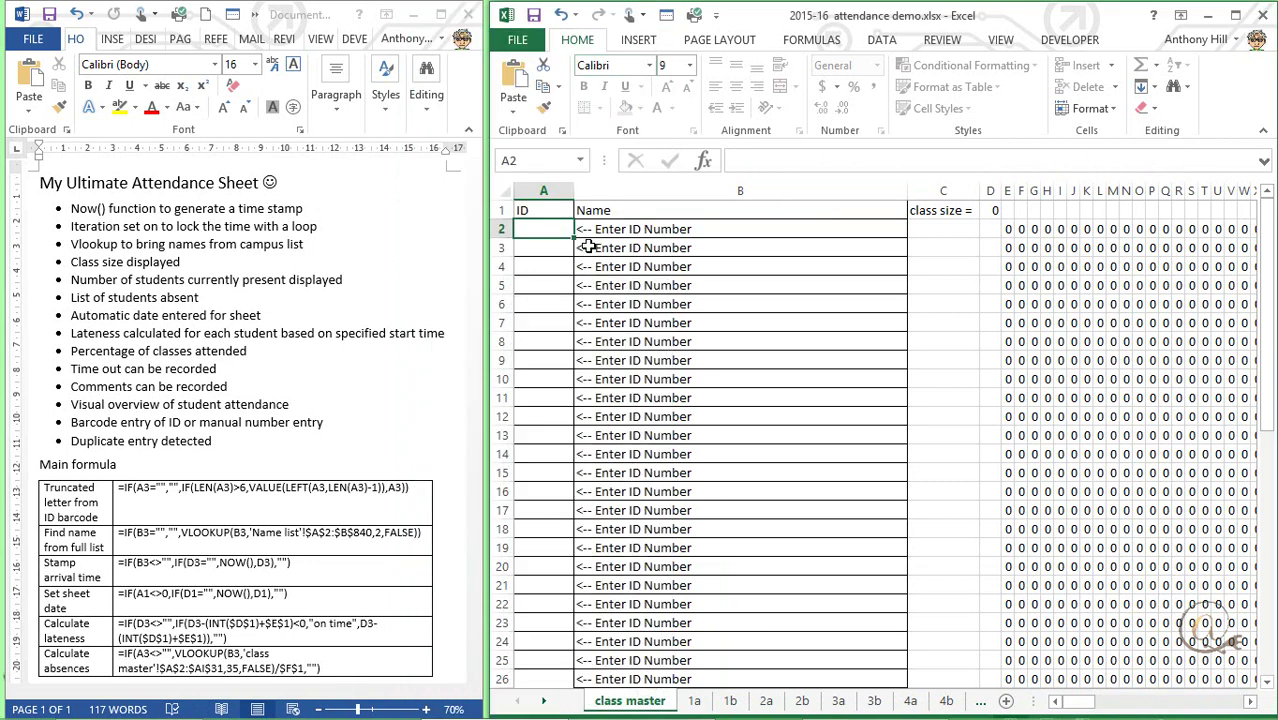
pyautogui.moveTo(548, 233); pyautogui.dragTo(538, 581)
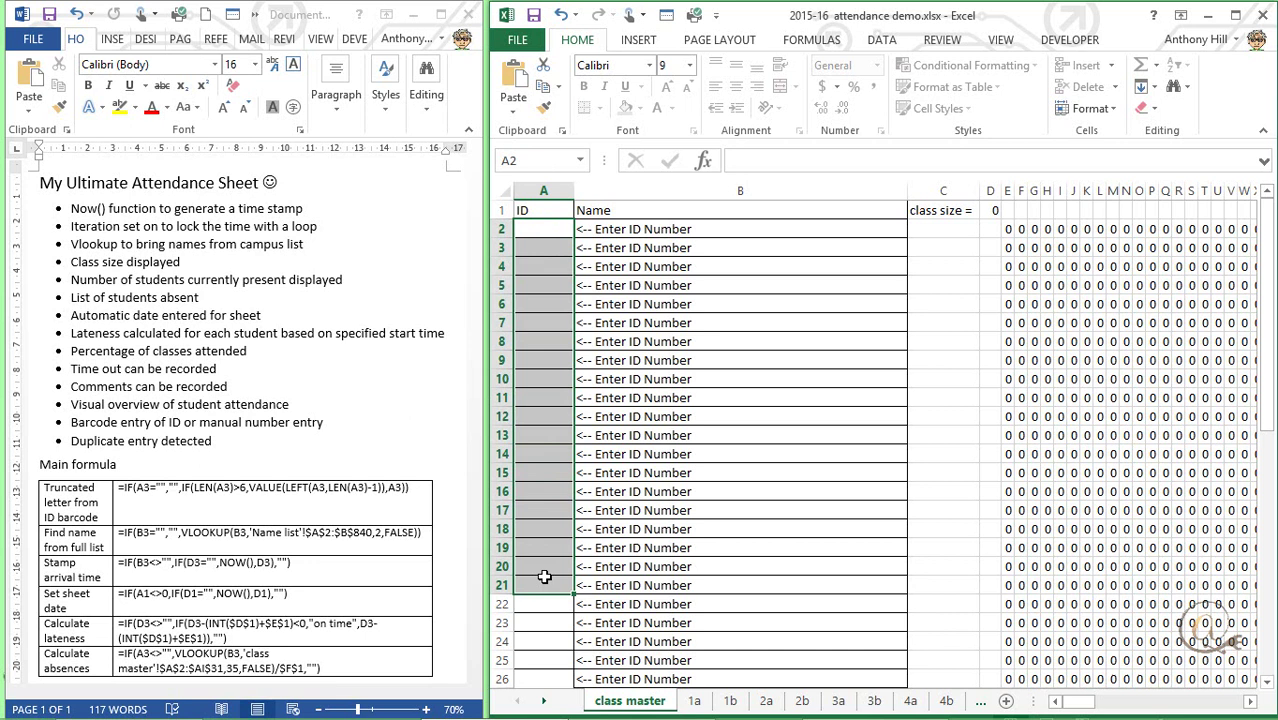
pyautogui.hotkey('ctrl', 'v')
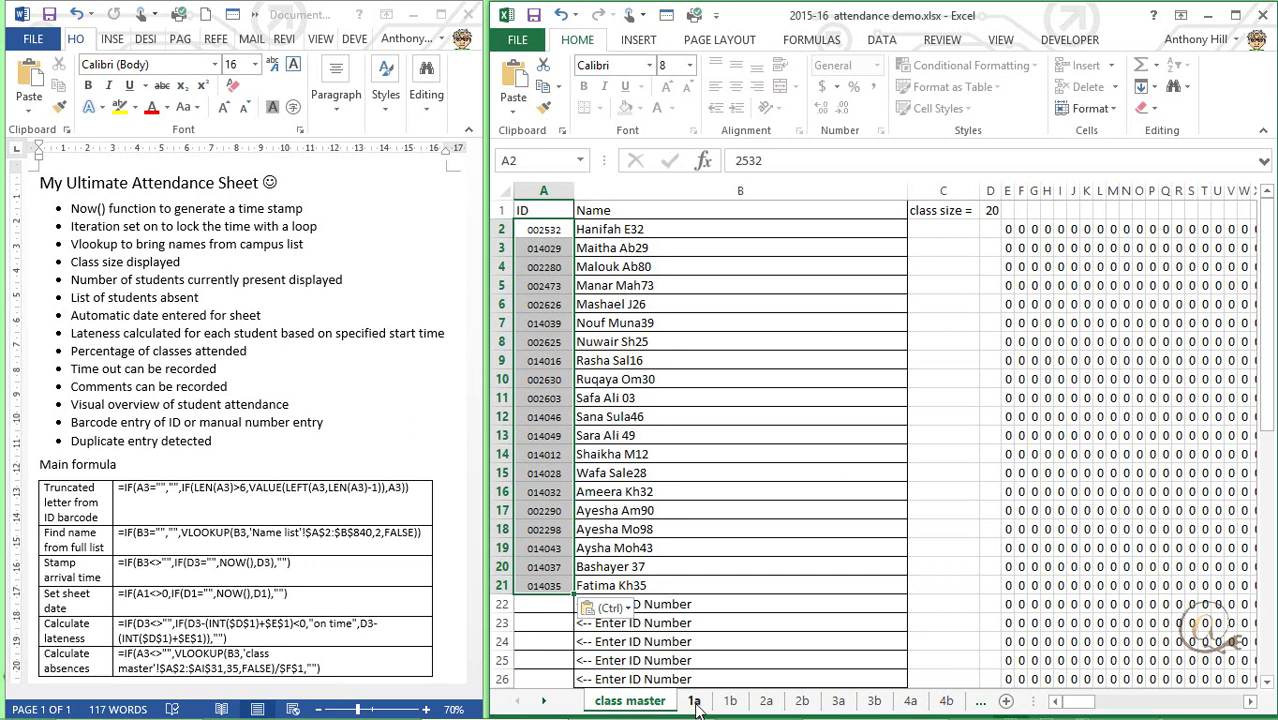
# Record a student's arrival on sheet 1a by entering a class member's ID number in cell A3.
pyautogui.click(695, 703)
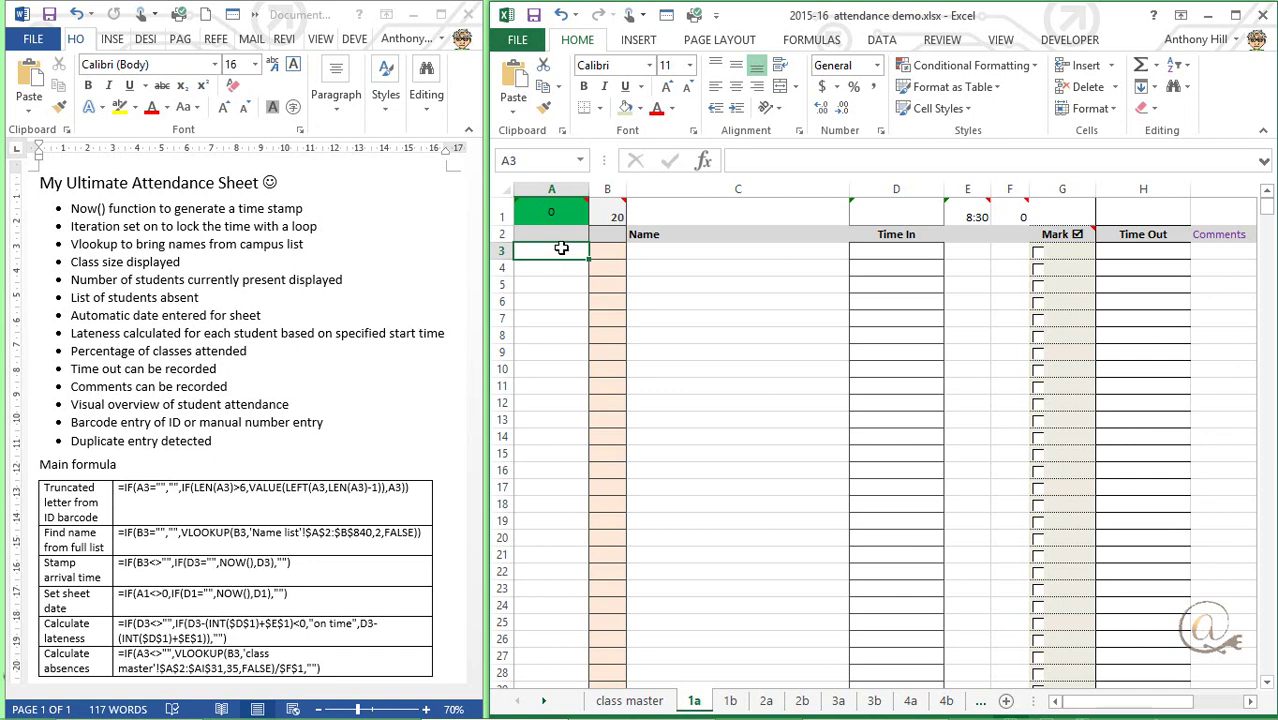
pyautogui.write('2')
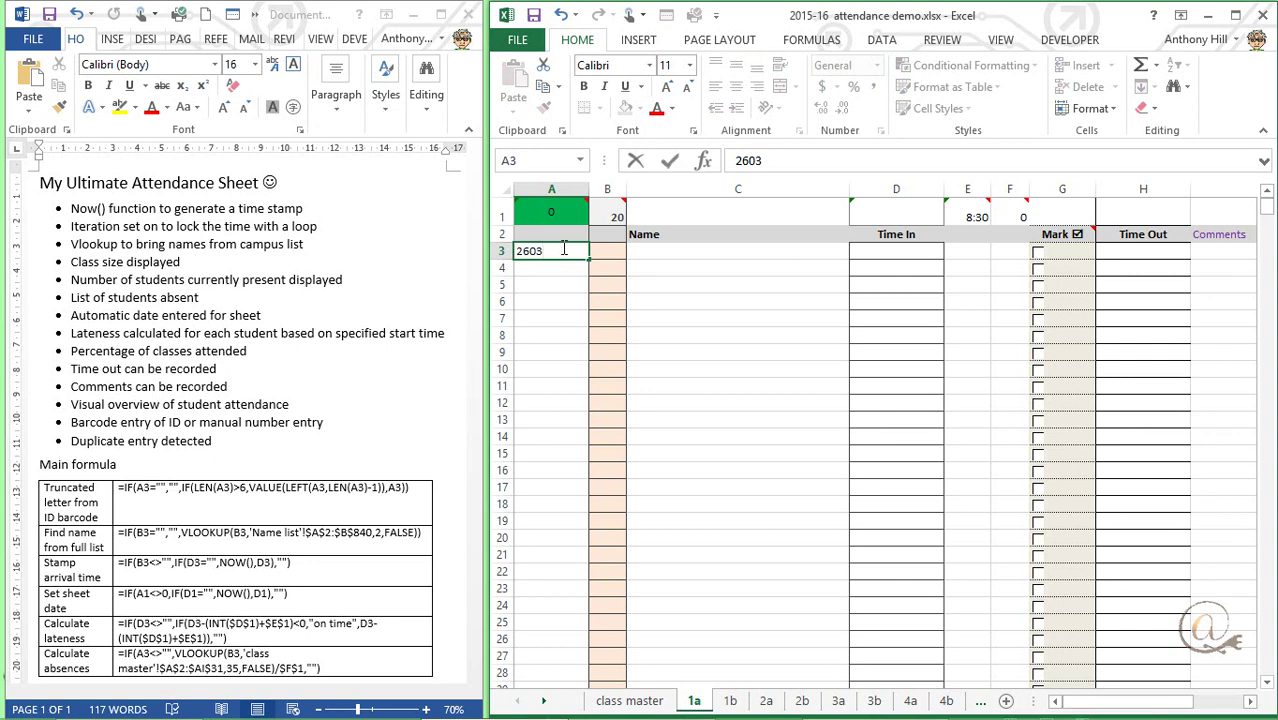
pyautogui.write('603')
pyautogui.press('Return')
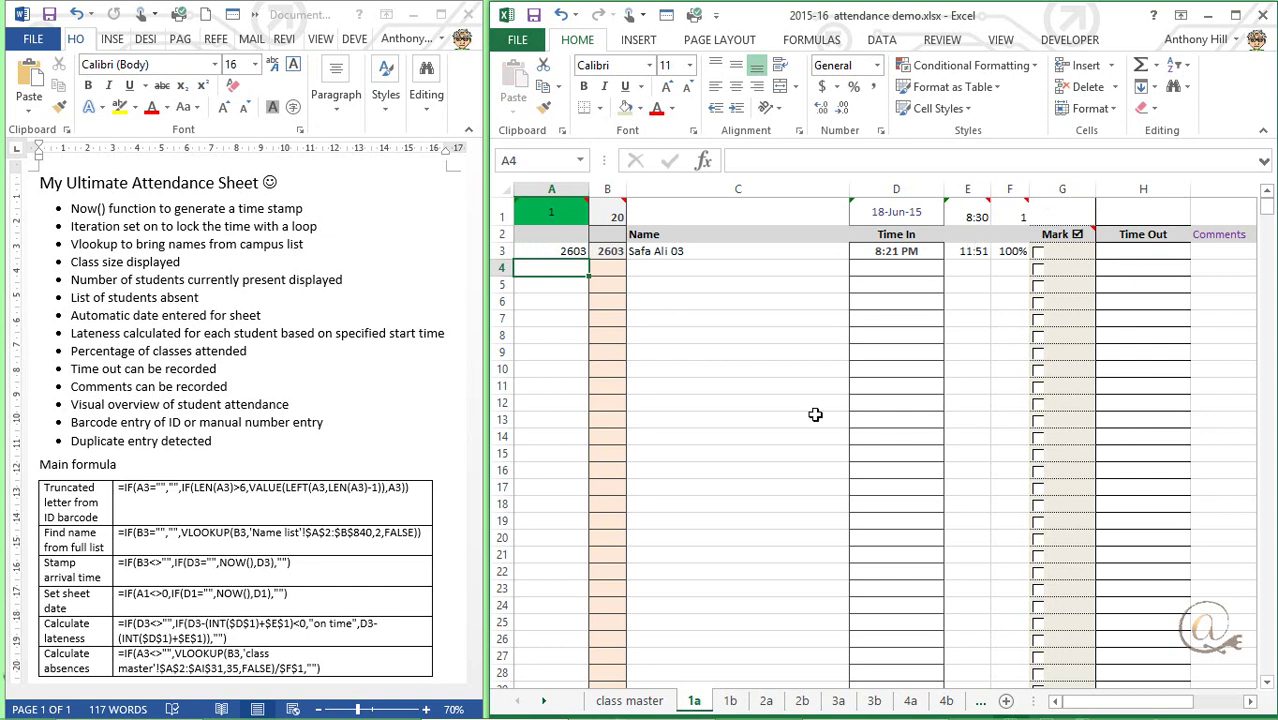
# Check the recorded attendance and the classes held row on the class master sheet.
pyautogui.click(655, 705)
pyautogui.scroll(-2, 698, 642)
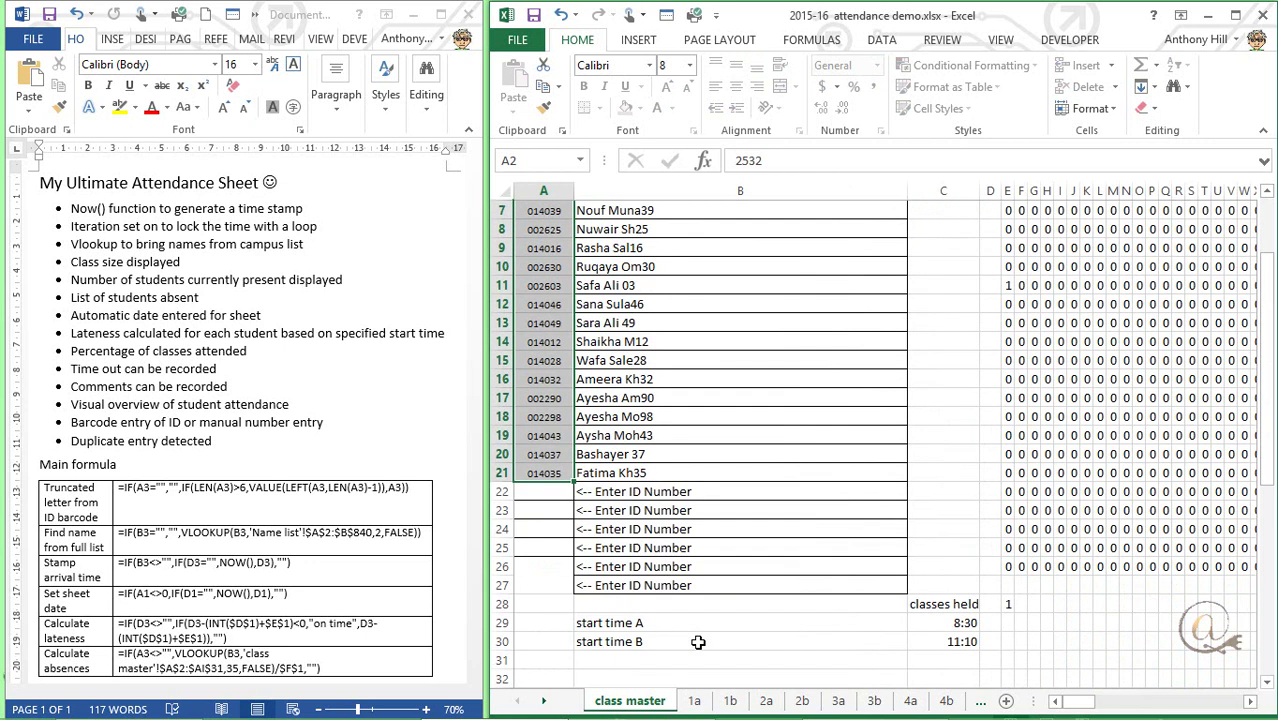
# Set start time A in cell C29 of the class master sheet to 20:20 and check the lateness on sheet 1a.
pyautogui.click(945, 625)
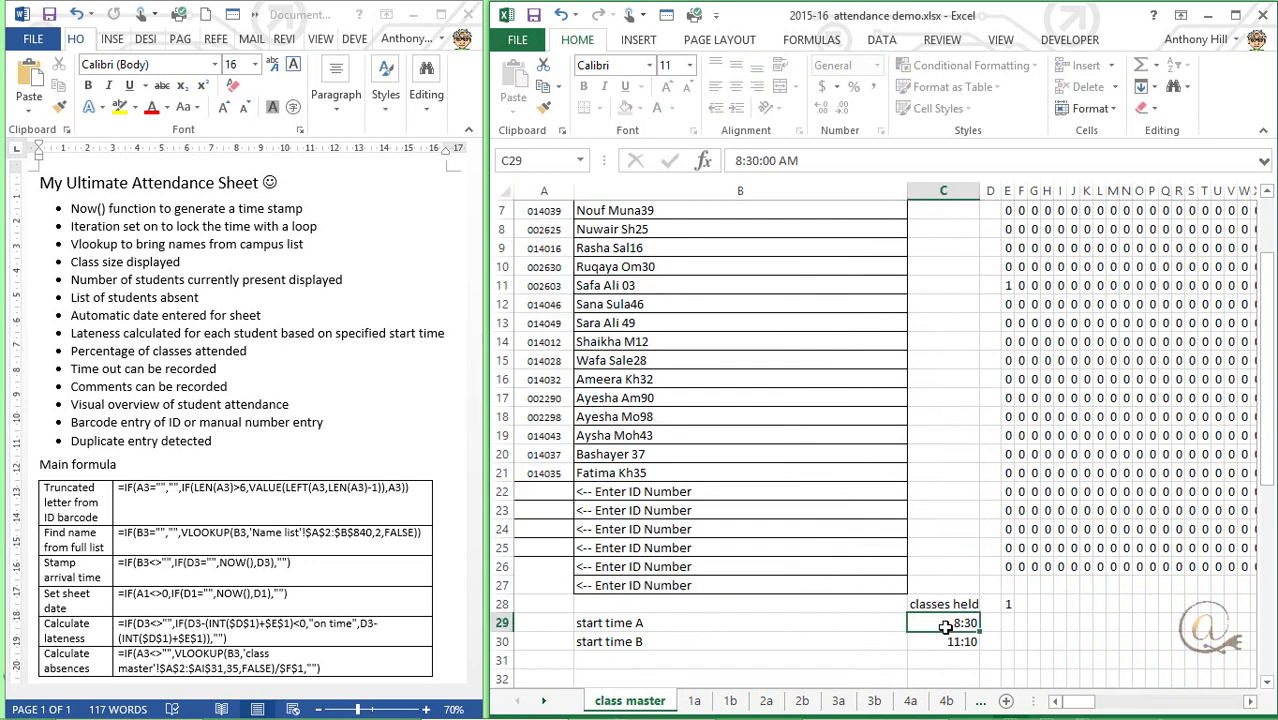
pyautogui.write('20')
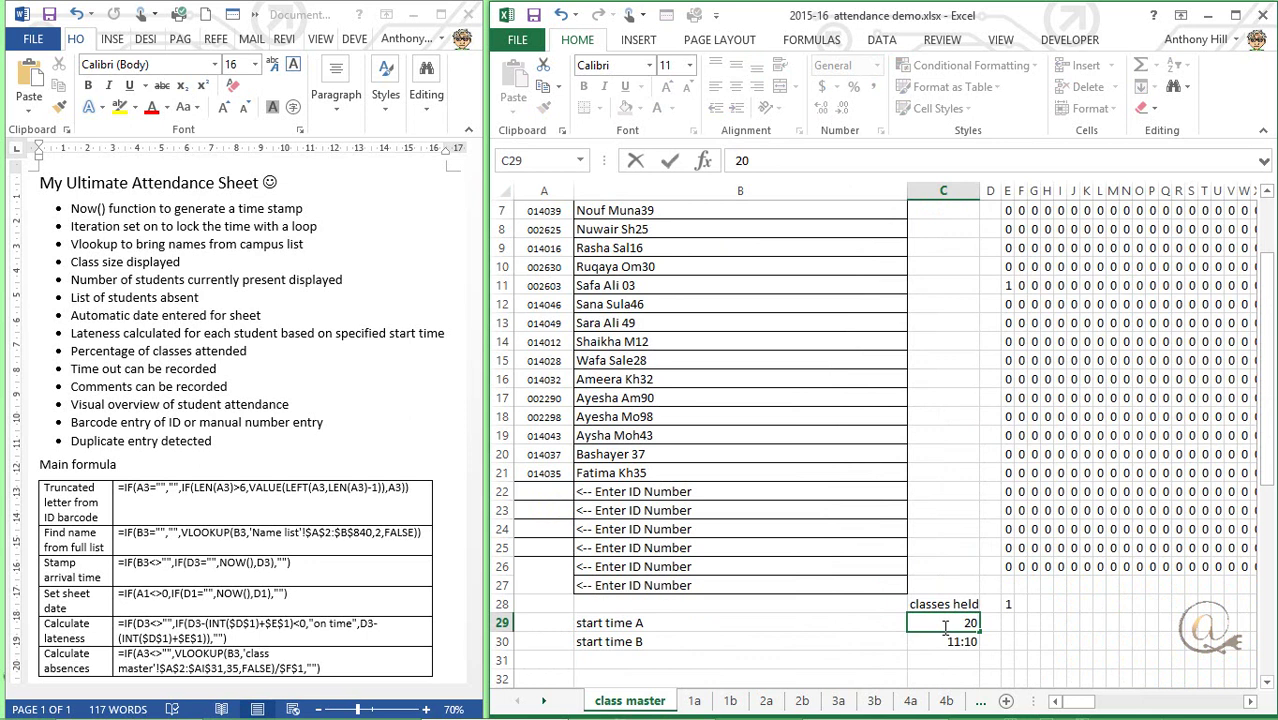
pyautogui.write(':20')
pyautogui.press('Return')
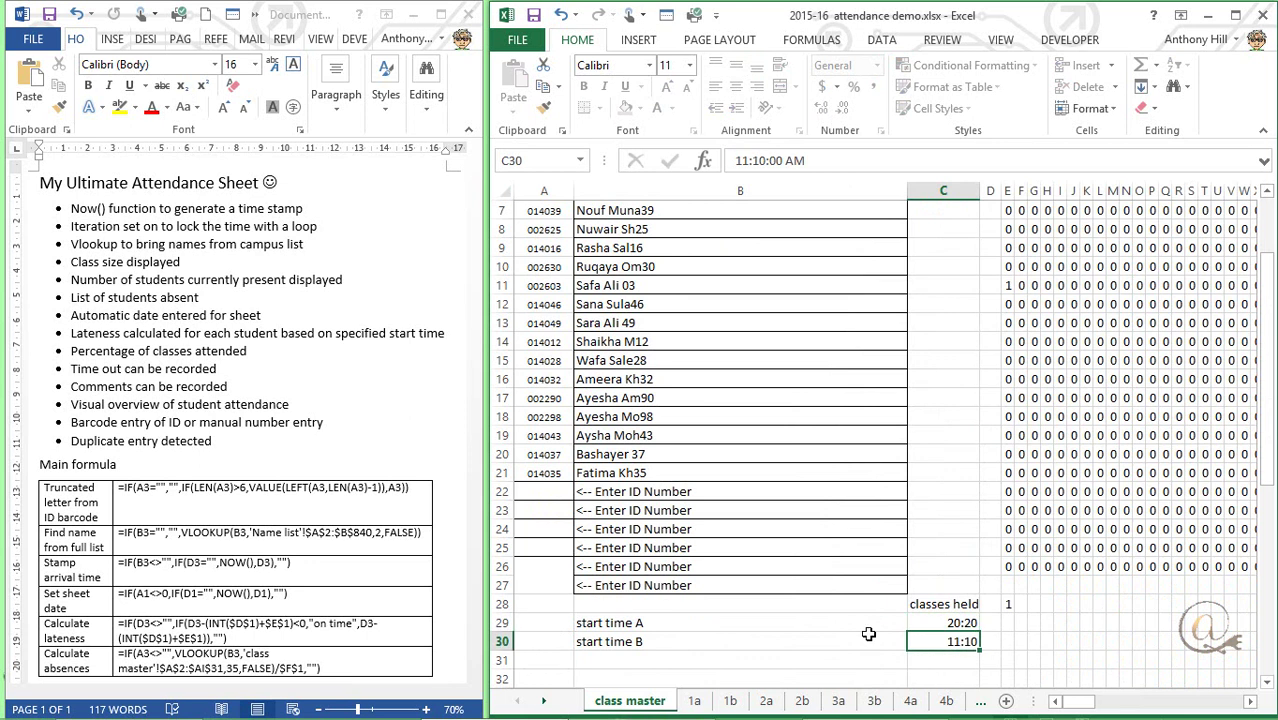
pyautogui.click(697, 700)
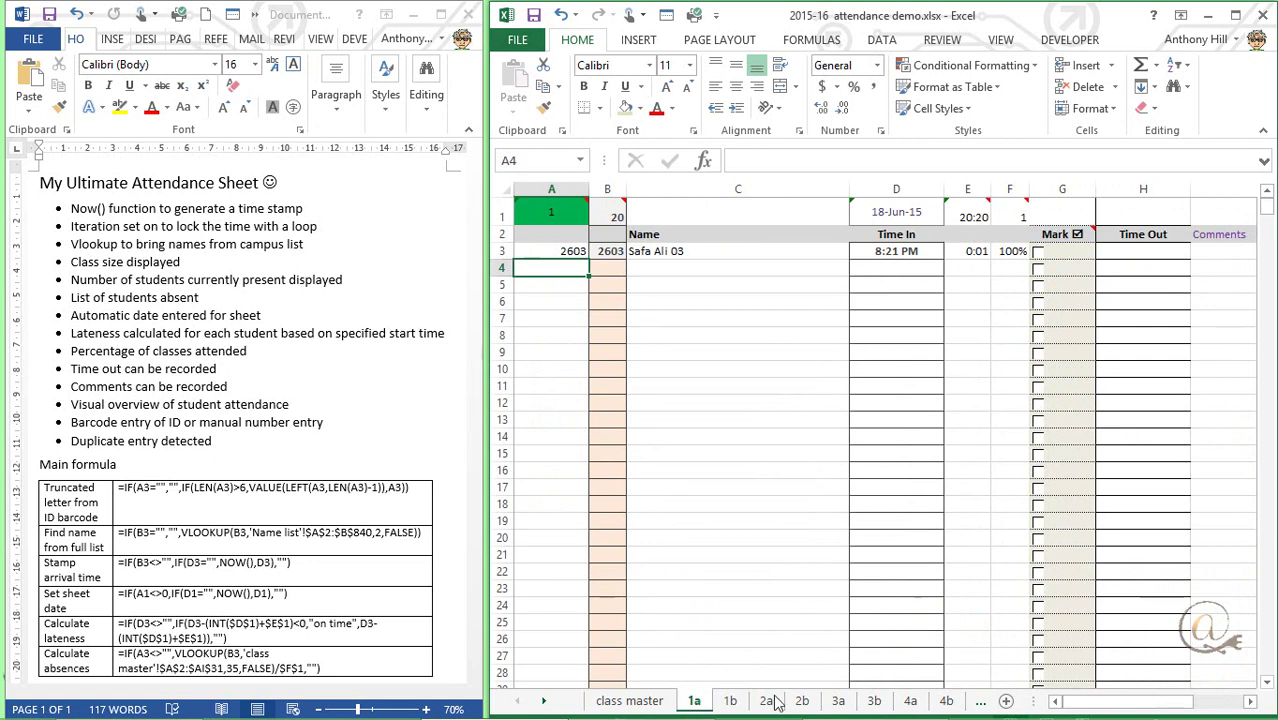
# Change start time A in cell C29 of the class master sheet to 20:30 and check the lateness on sheet 1a.
pyautogui.click(655, 708)
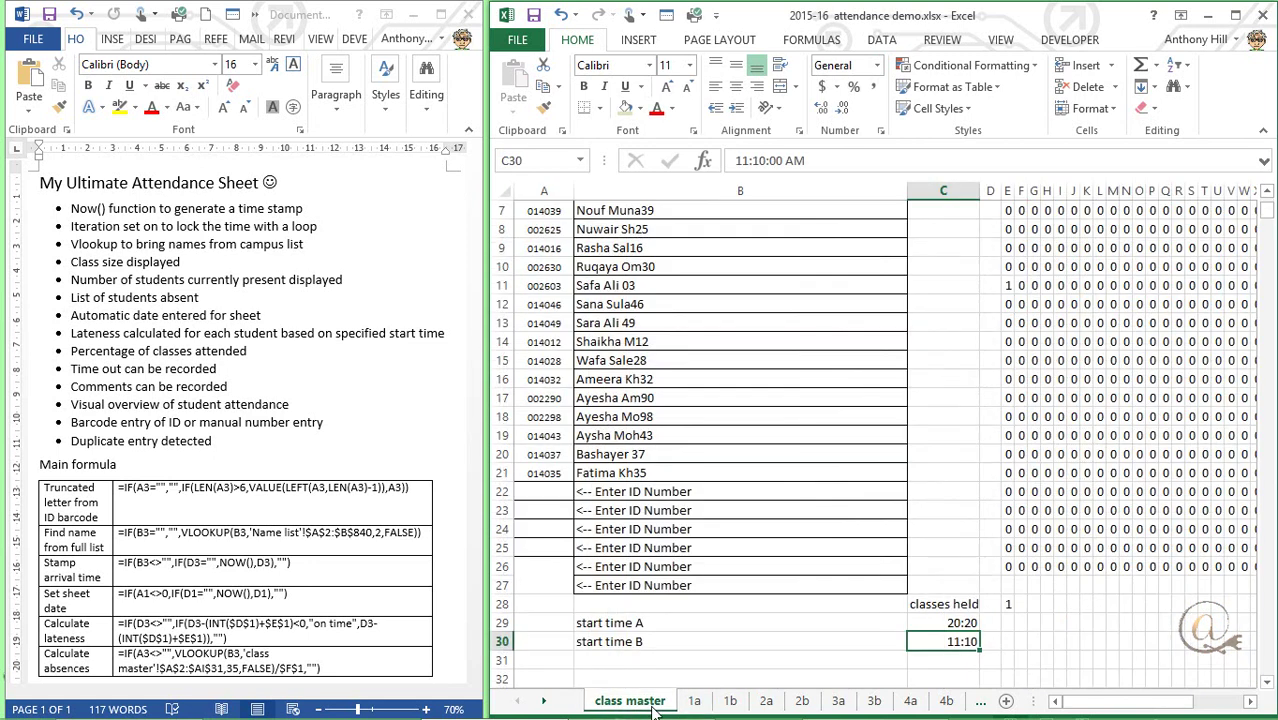
pyautogui.click(955, 622)
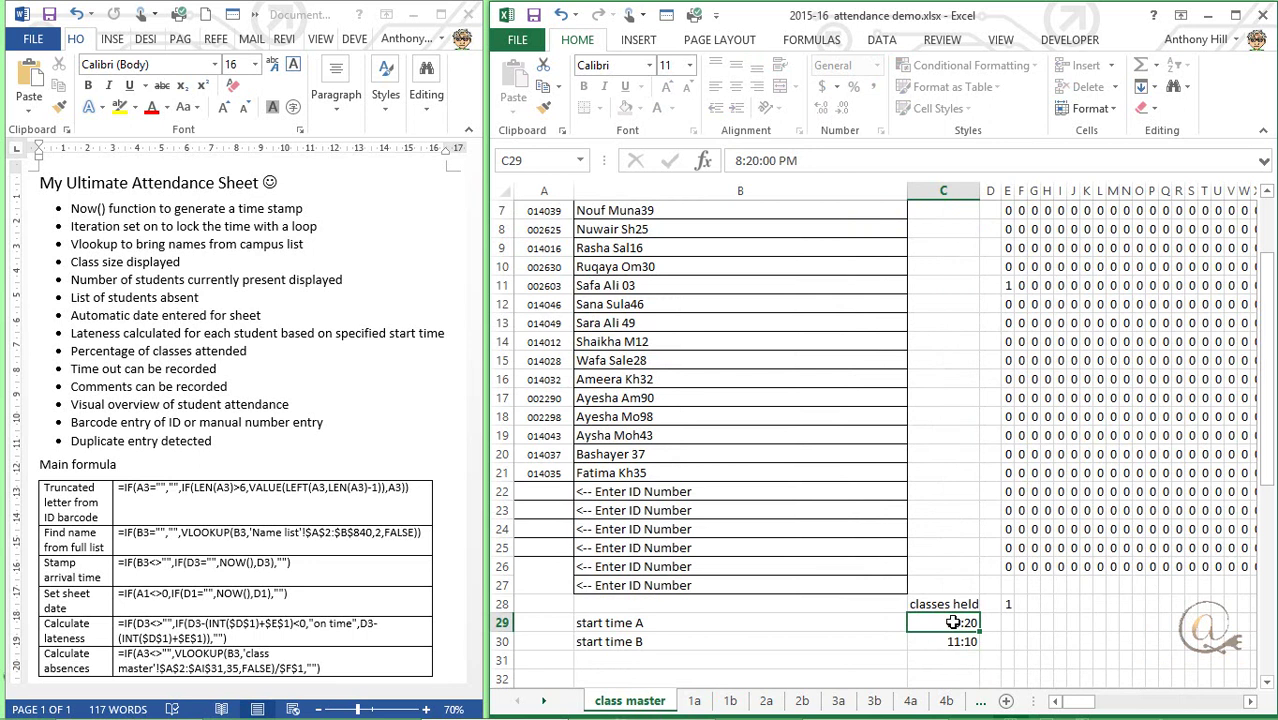
pyautogui.write('20')
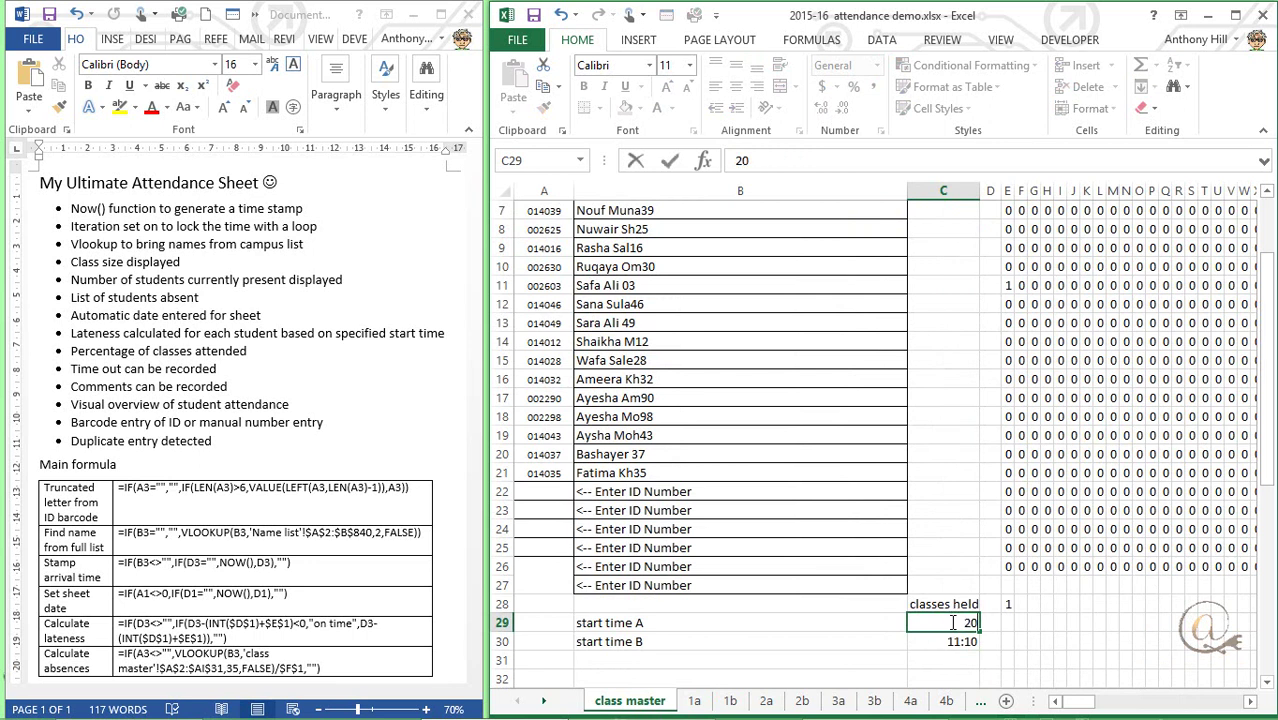
pyautogui.write(':30')
pyautogui.press('Return')
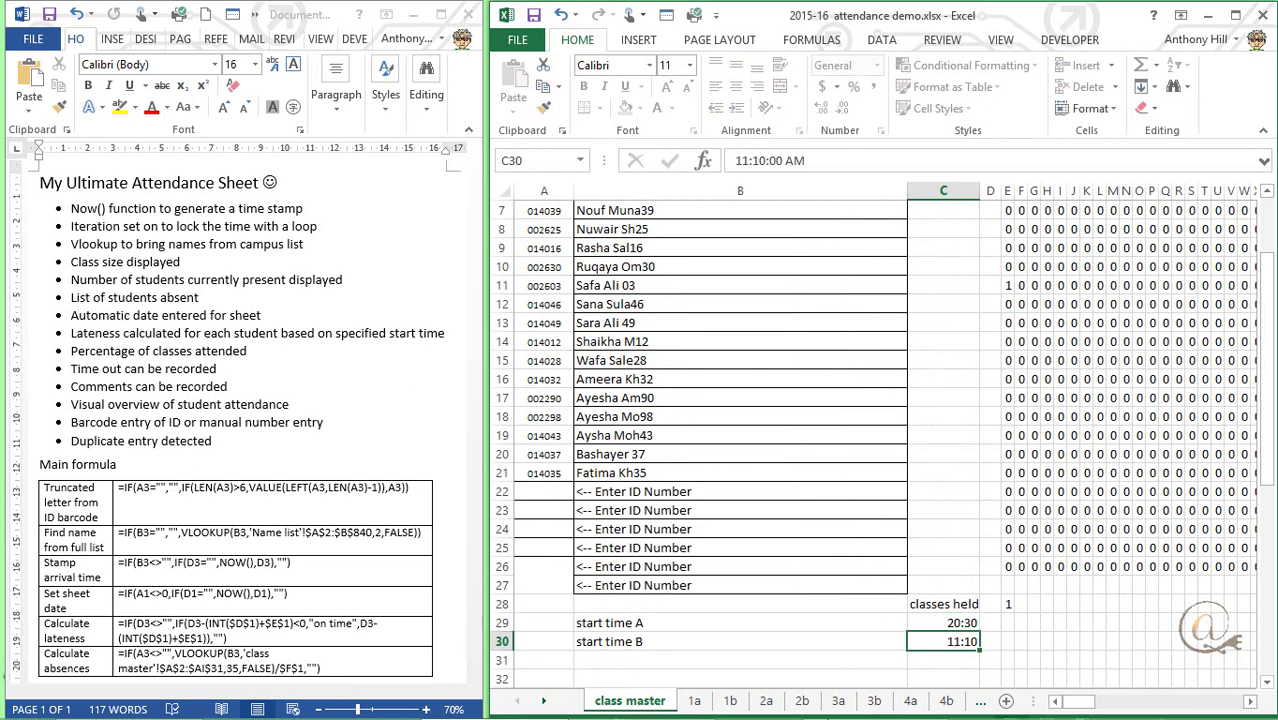
pyautogui.click(694, 701)
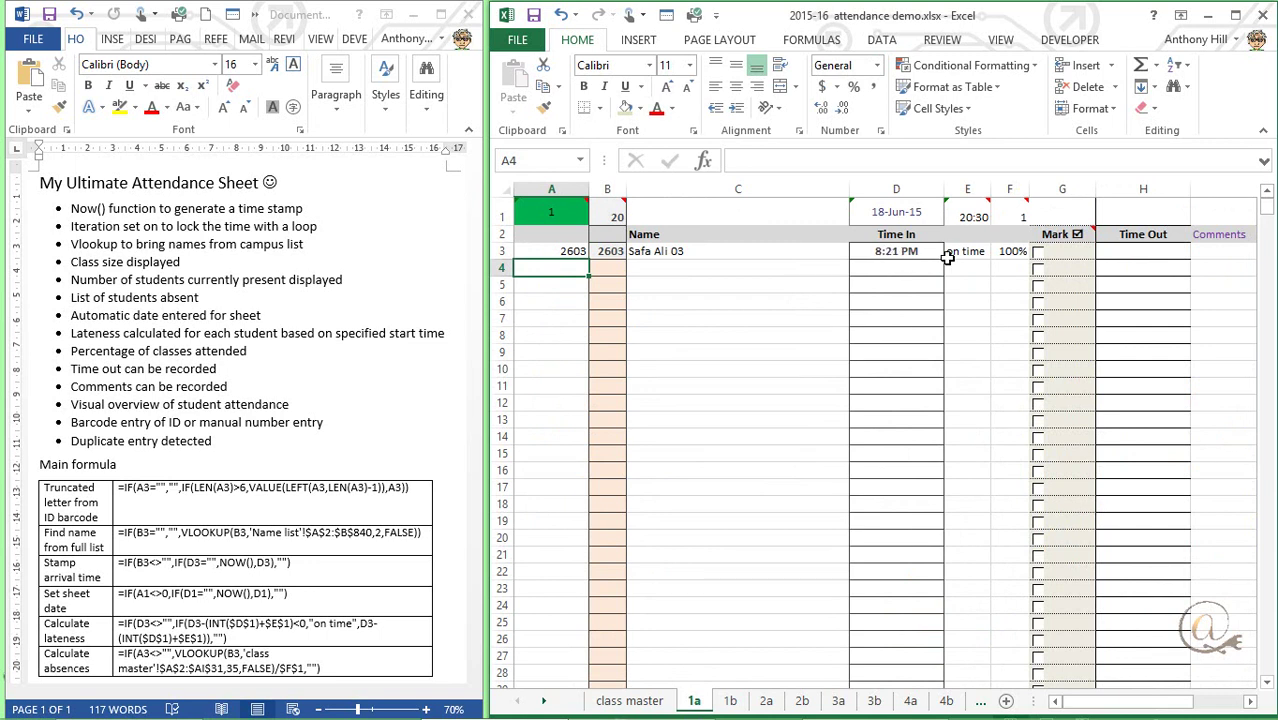
# Overwrite the linked class start time in cell E1 of sheet 1a with 20:20.
pyautogui.moveTo(967, 221)
pyautogui.click(975, 222)
pyautogui.moveTo(978, 228)
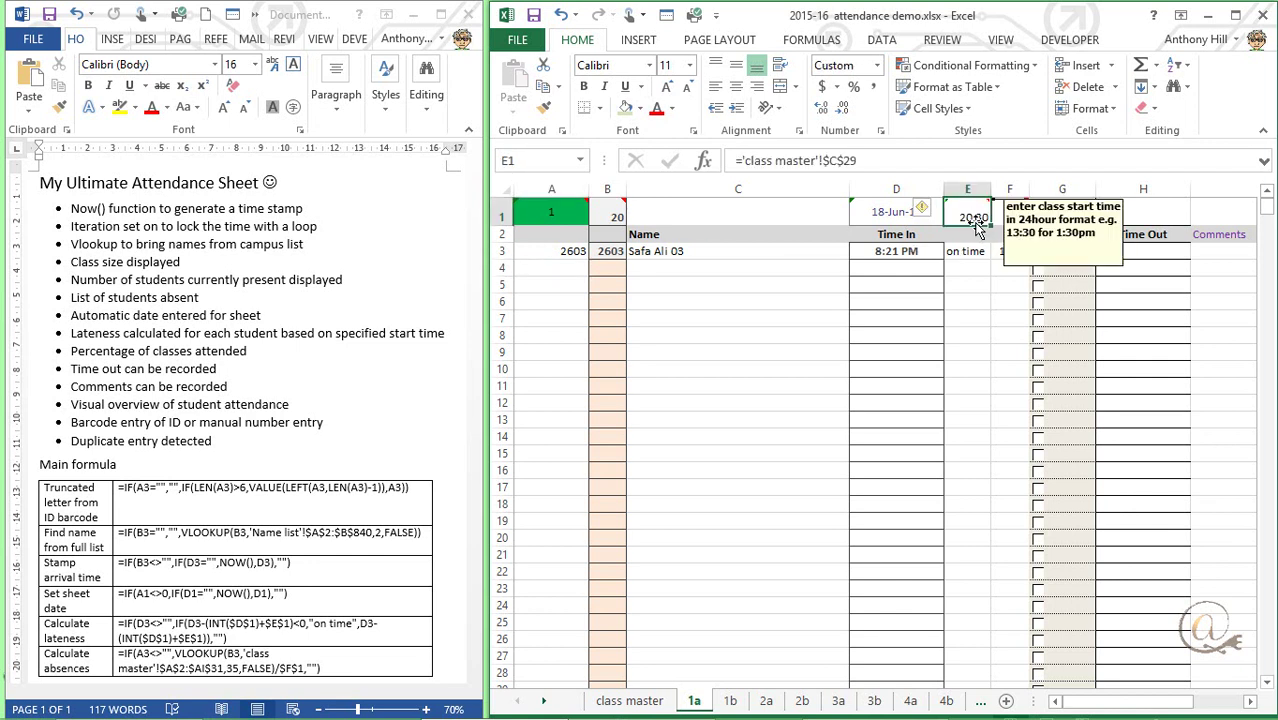
pyautogui.write('20')
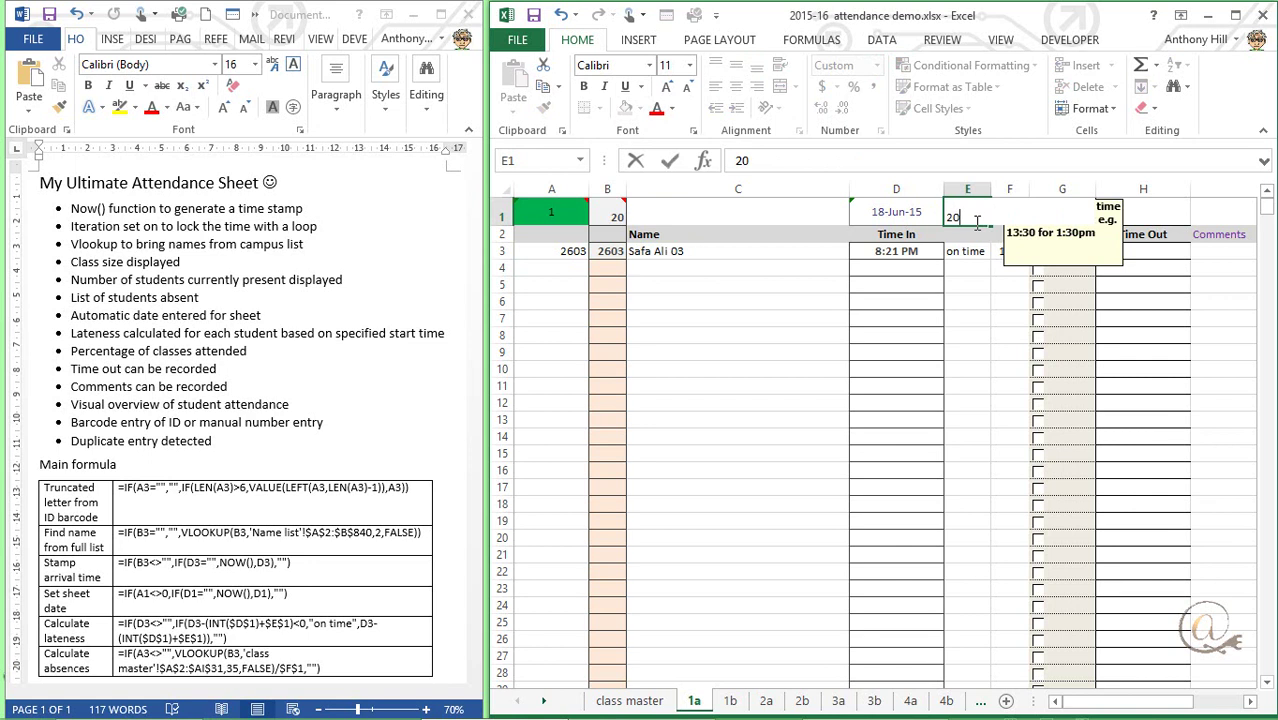
pyautogui.write(':')
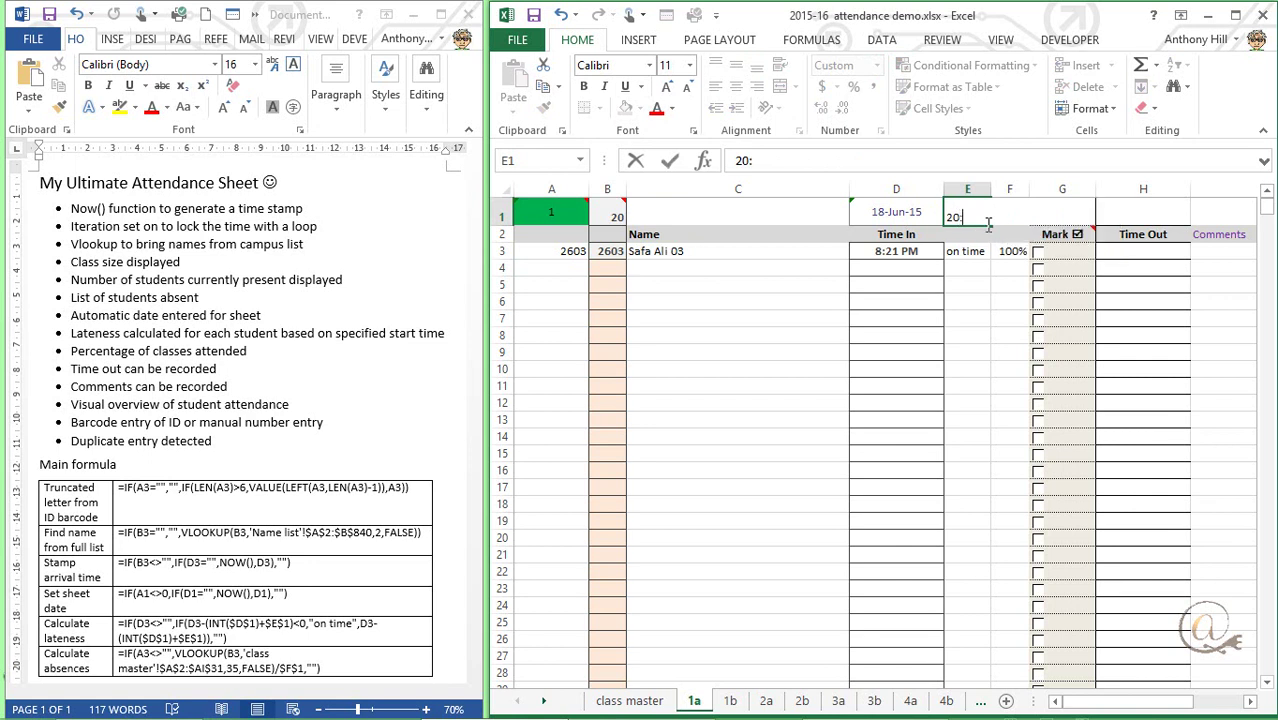
pyautogui.write('20')
pyautogui.press('Return')
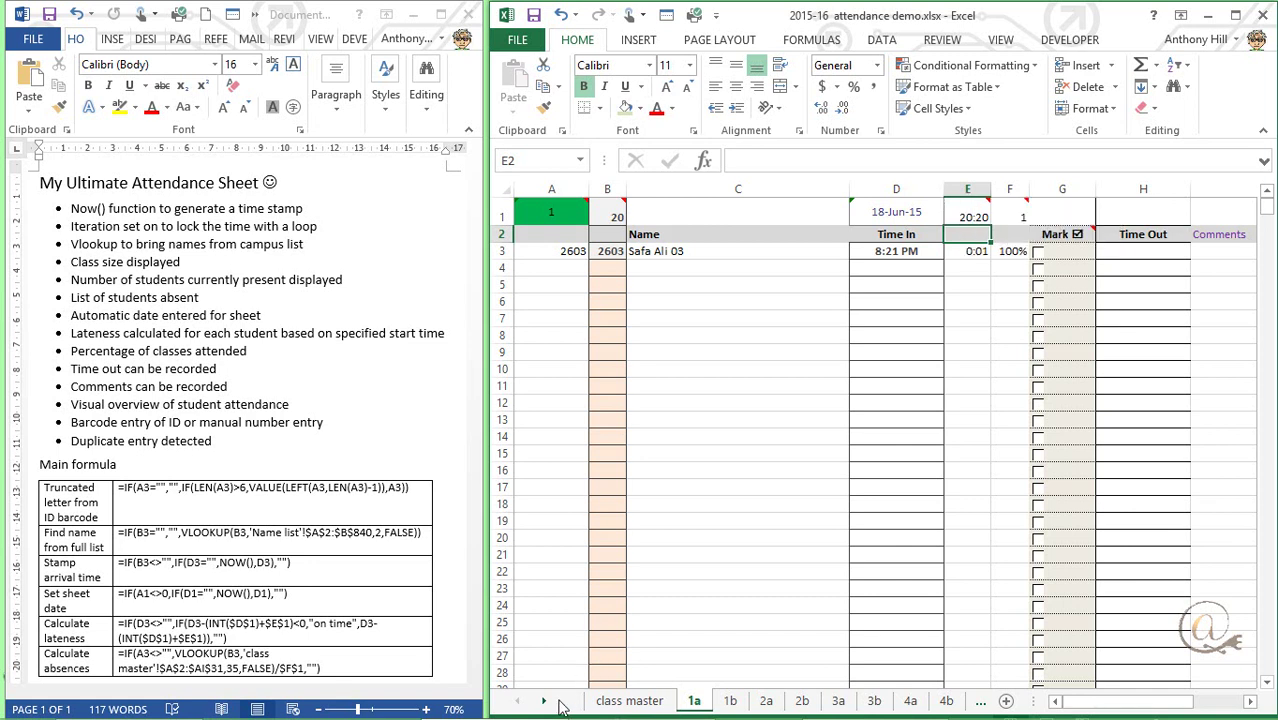
# Undo the last two start time changes and review the header cells of sheet 1a.
pyautogui.moveTo(973, 216)
pyautogui.click(561, 15)
pyautogui.click(561, 15)
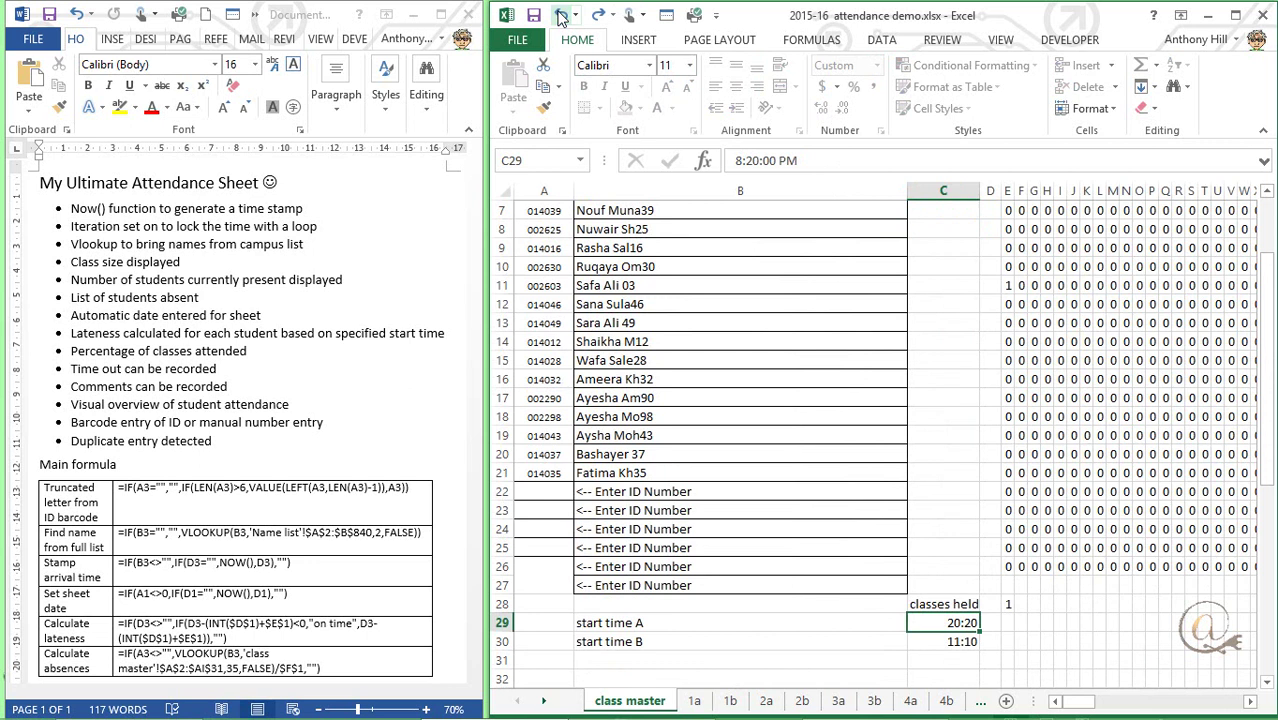
pyautogui.moveTo(871, 714)
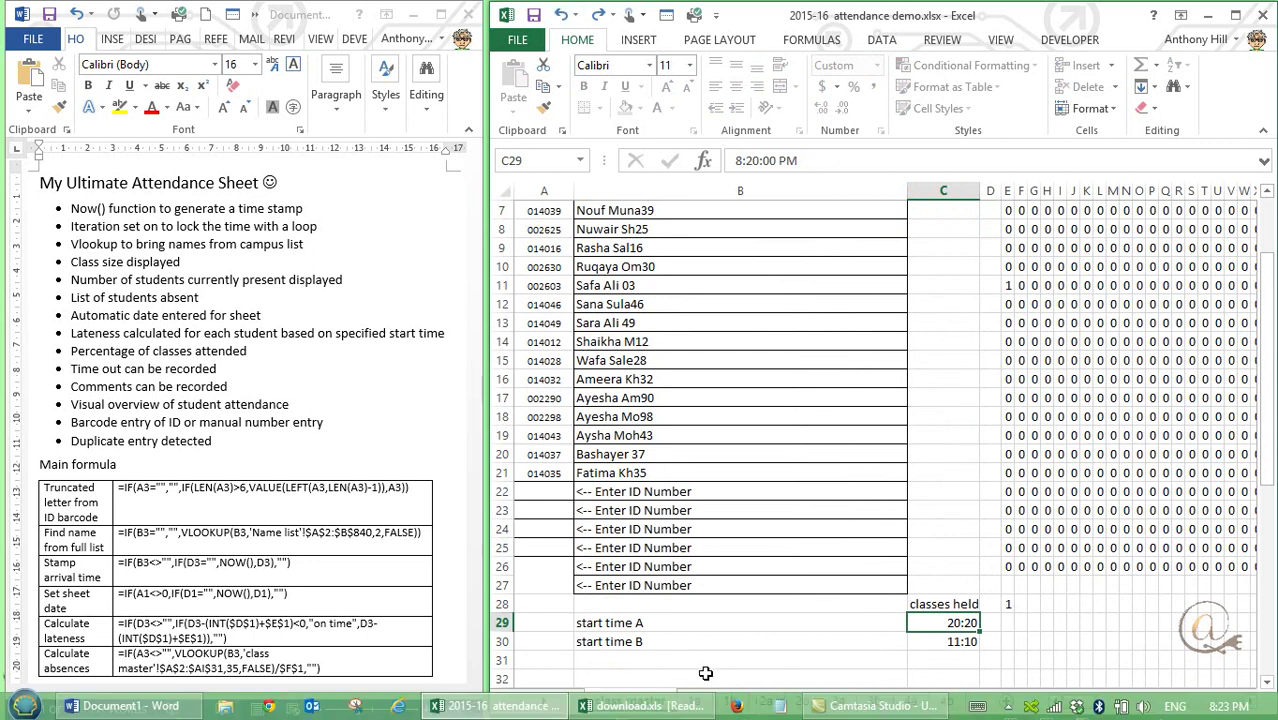
pyautogui.click(700, 699)
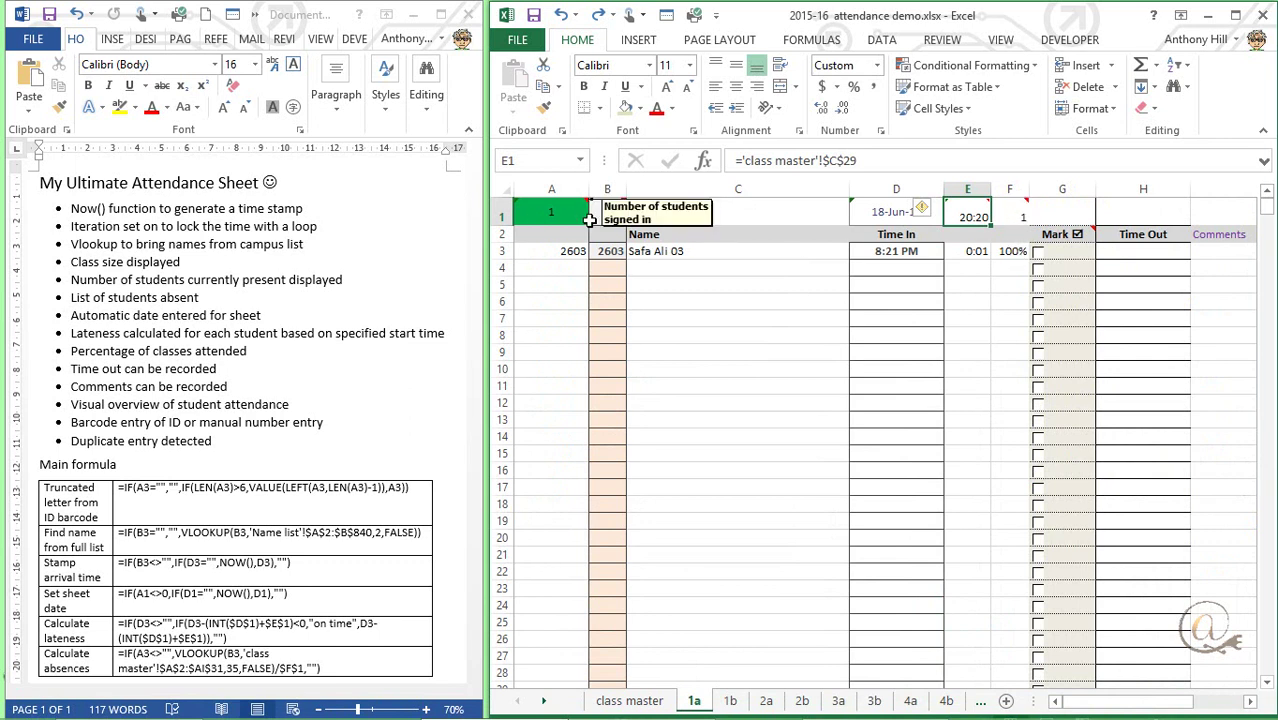
pyautogui.moveTo(605, 219)
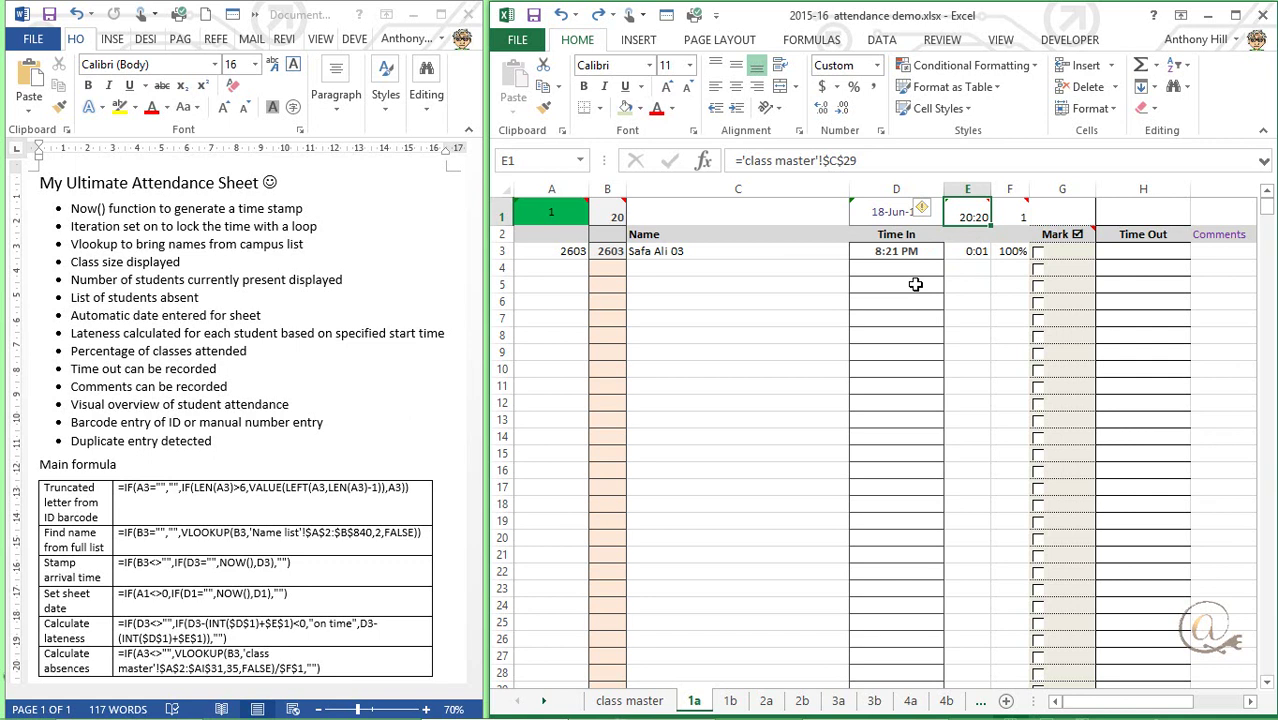
# Overwrite cell A3 on sheet 1a directly with the ID number of the student in row 13 of the class master.
pyautogui.click(560, 251)
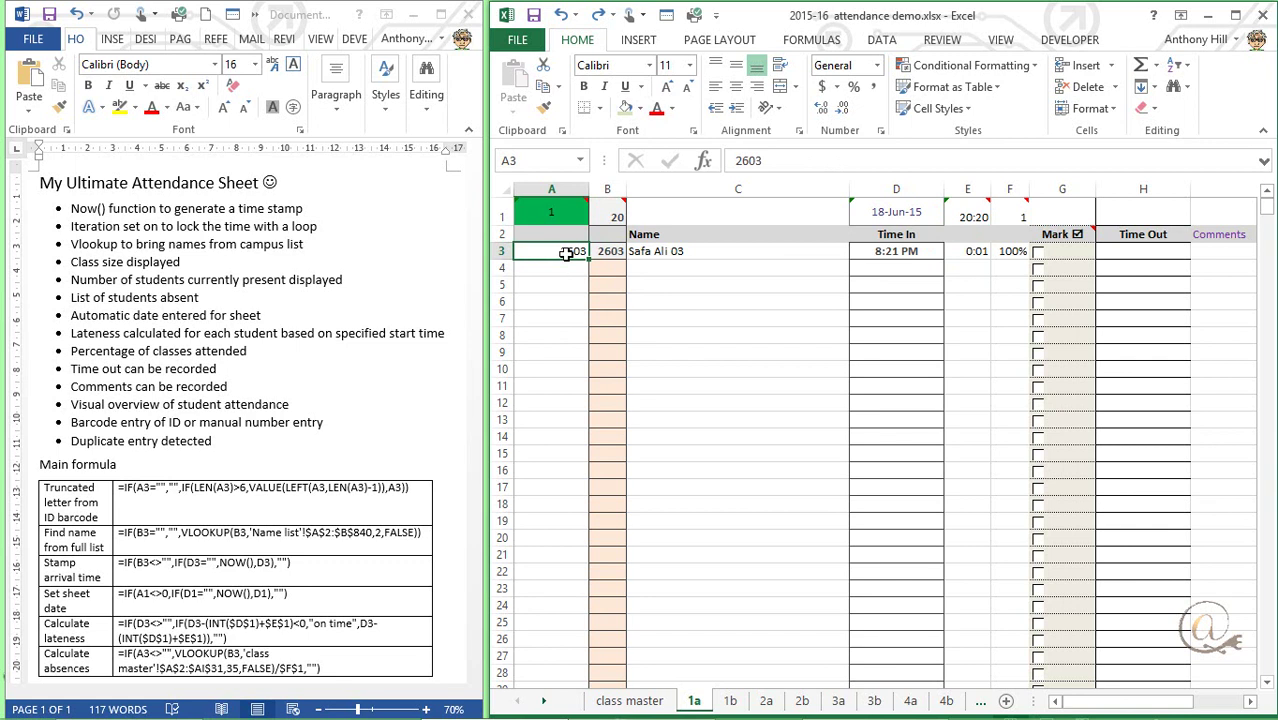
pyautogui.write('14')
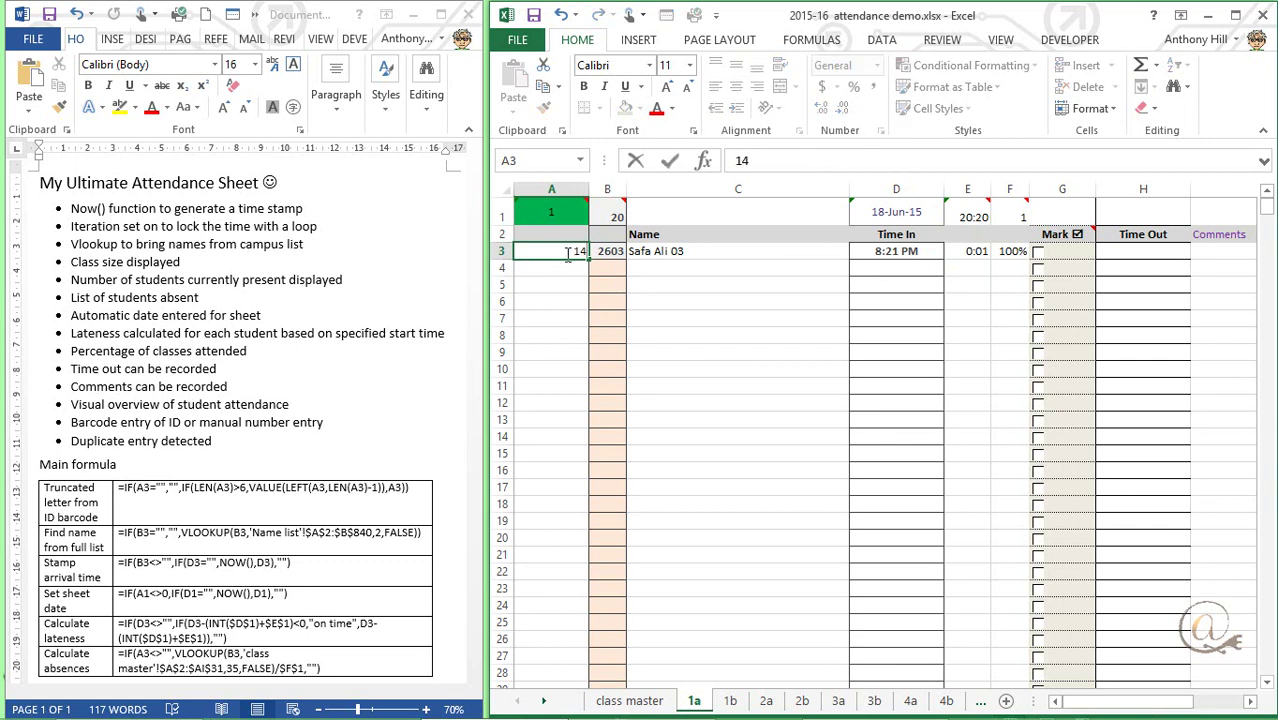
pyautogui.write('012')
pyautogui.press('Return')
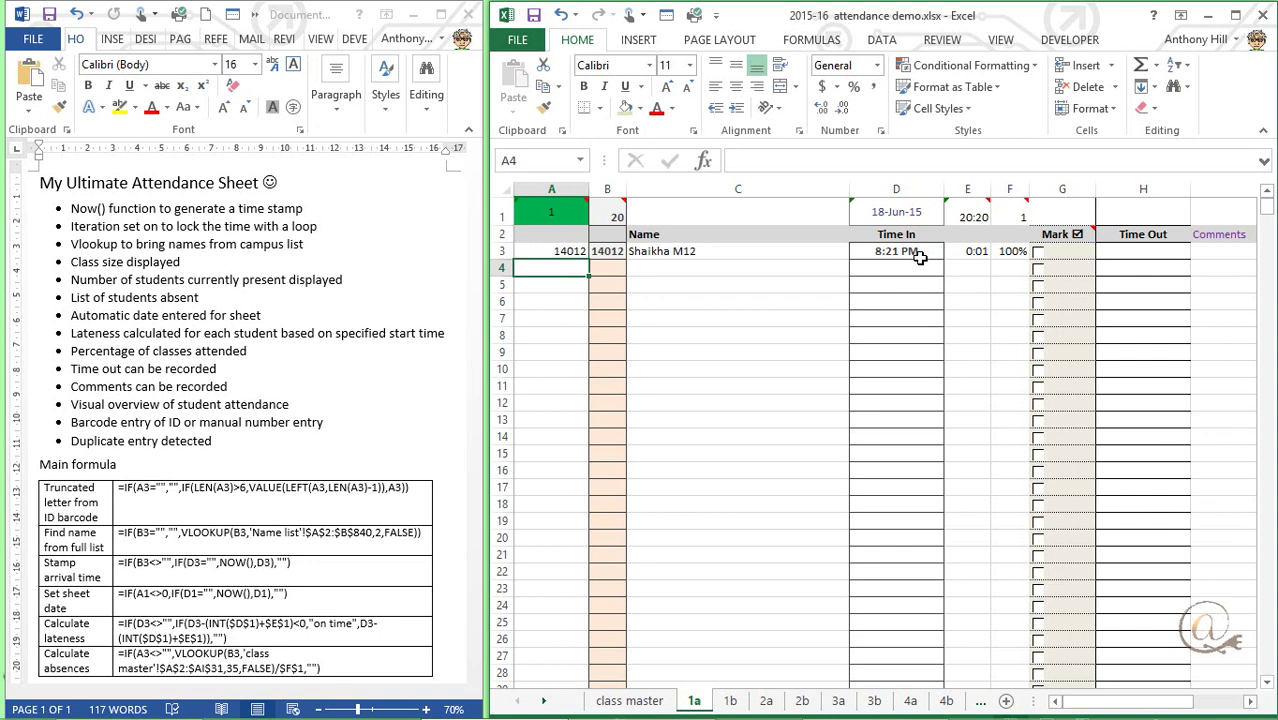
# Clear cell A3 on sheet 1a and re-enter the row 13 student's ID number to generate a fresh time stamp.
pyautogui.click(572, 252)
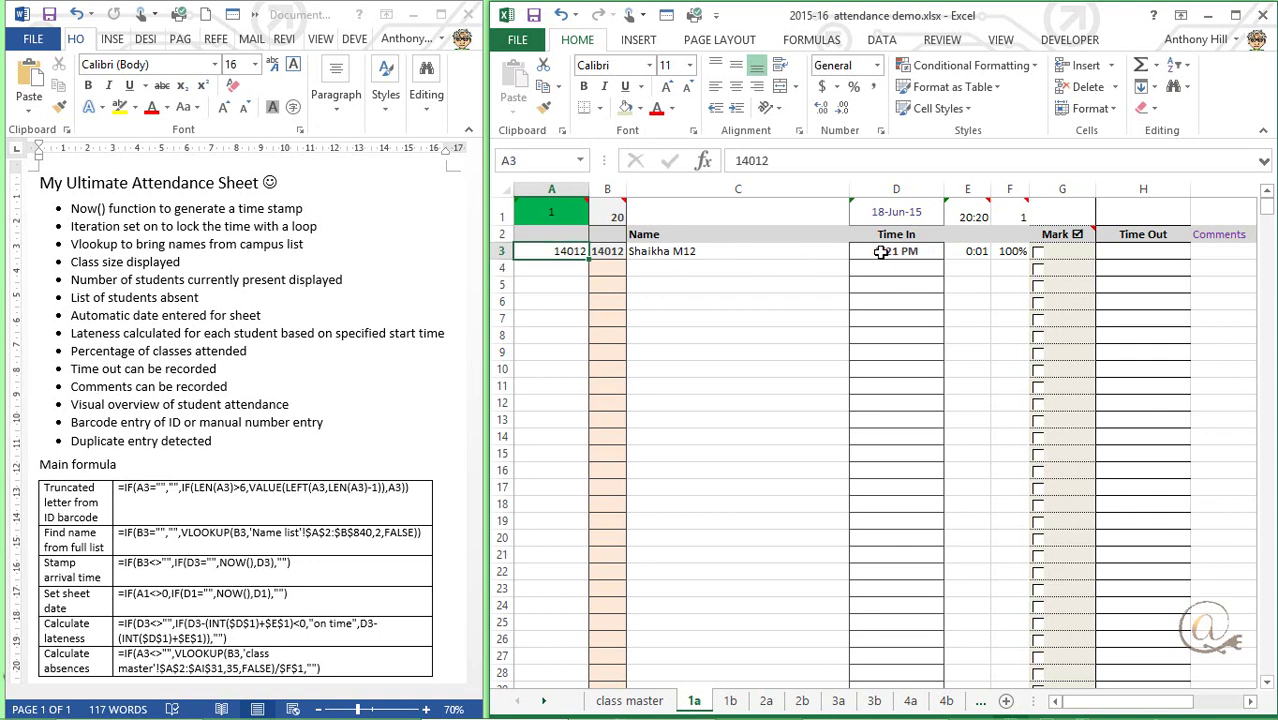
pyautogui.press('Delete')
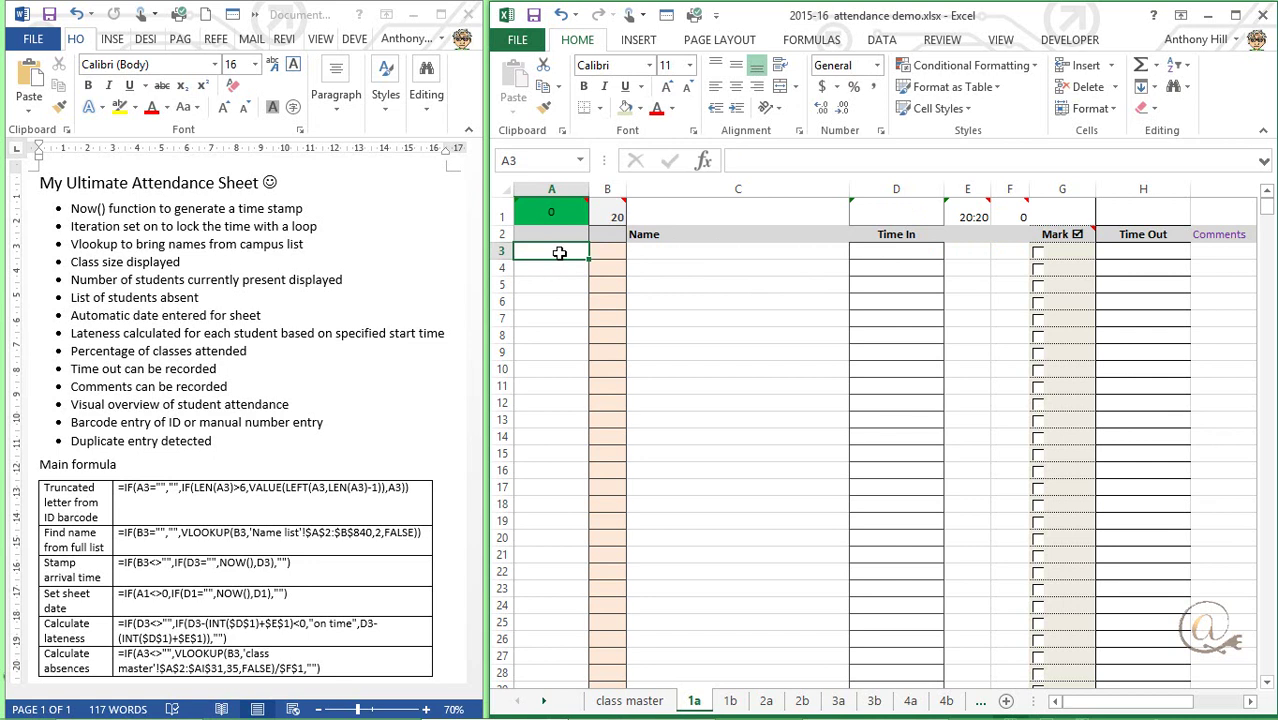
pyautogui.write('14012')
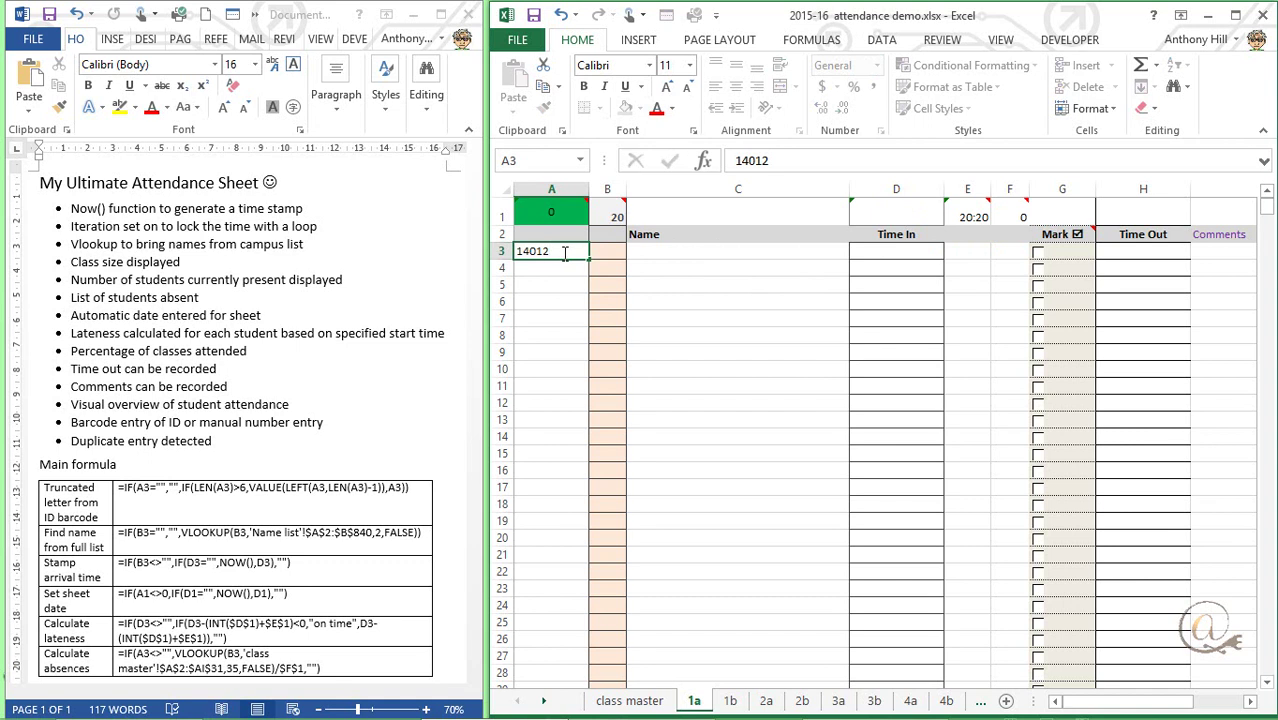
pyautogui.press('Return')
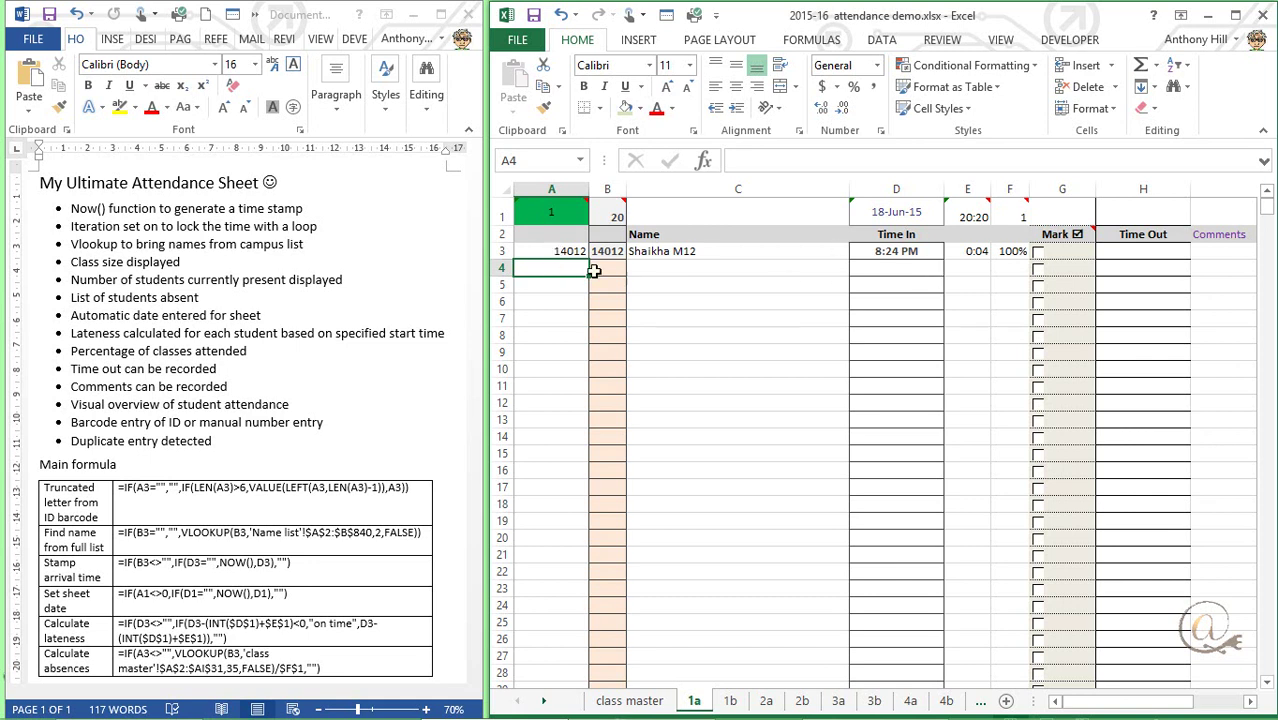
pyautogui.click(564, 252)
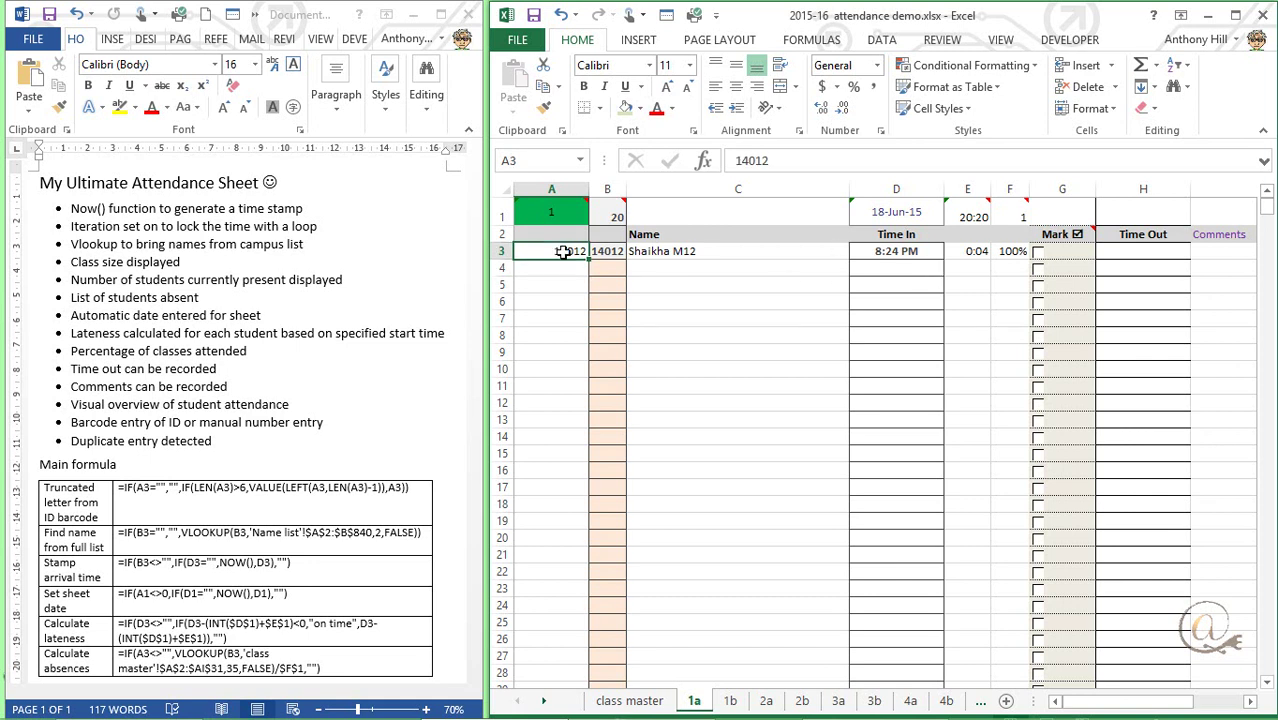
# Record two more arrivals in cells A4 and A5 by entering the ID numbers of the class master students in rows 11 and 21.
pyautogui.click(561, 263)
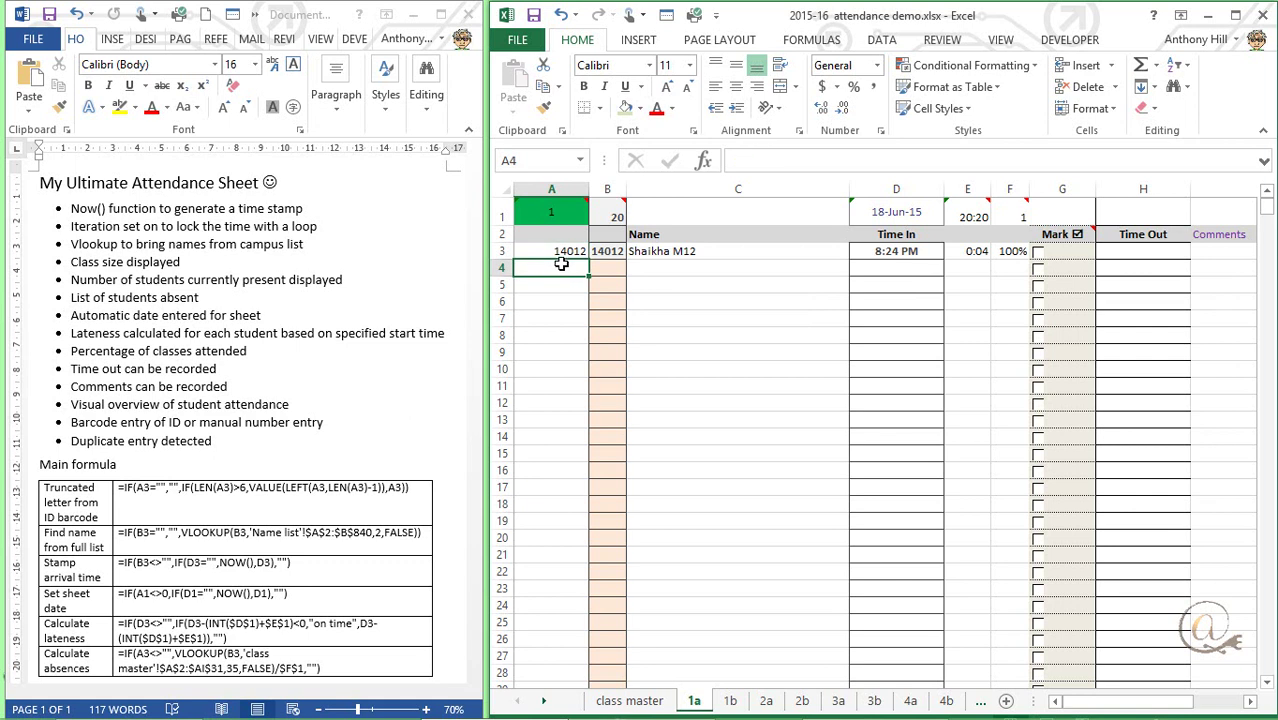
pyautogui.write('2603')
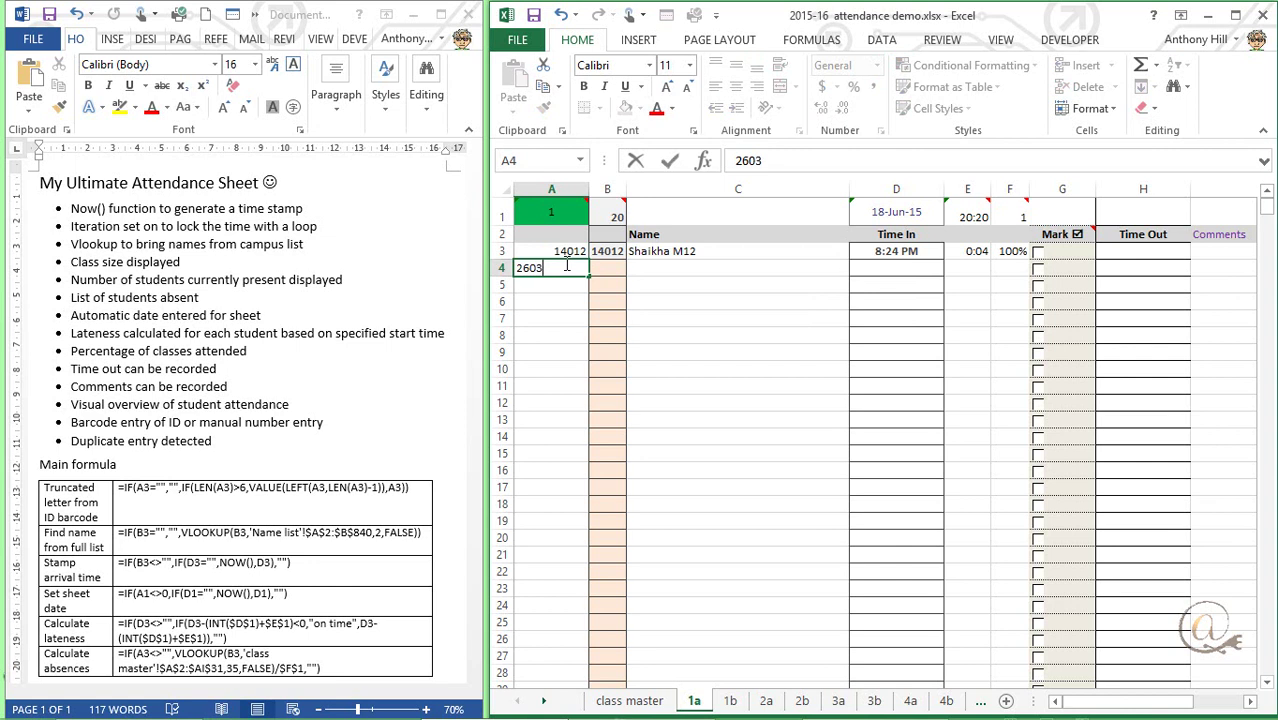
pyautogui.press('Return')
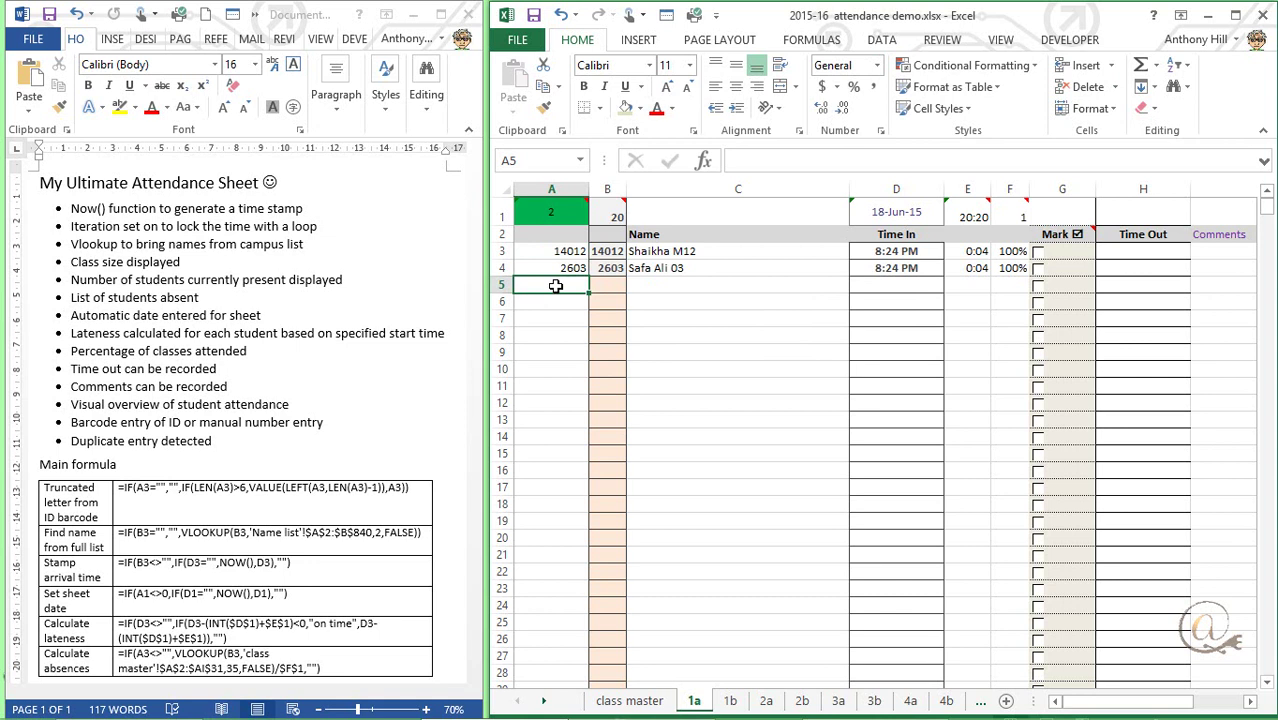
pyautogui.write('14035')
pyautogui.press('Return')
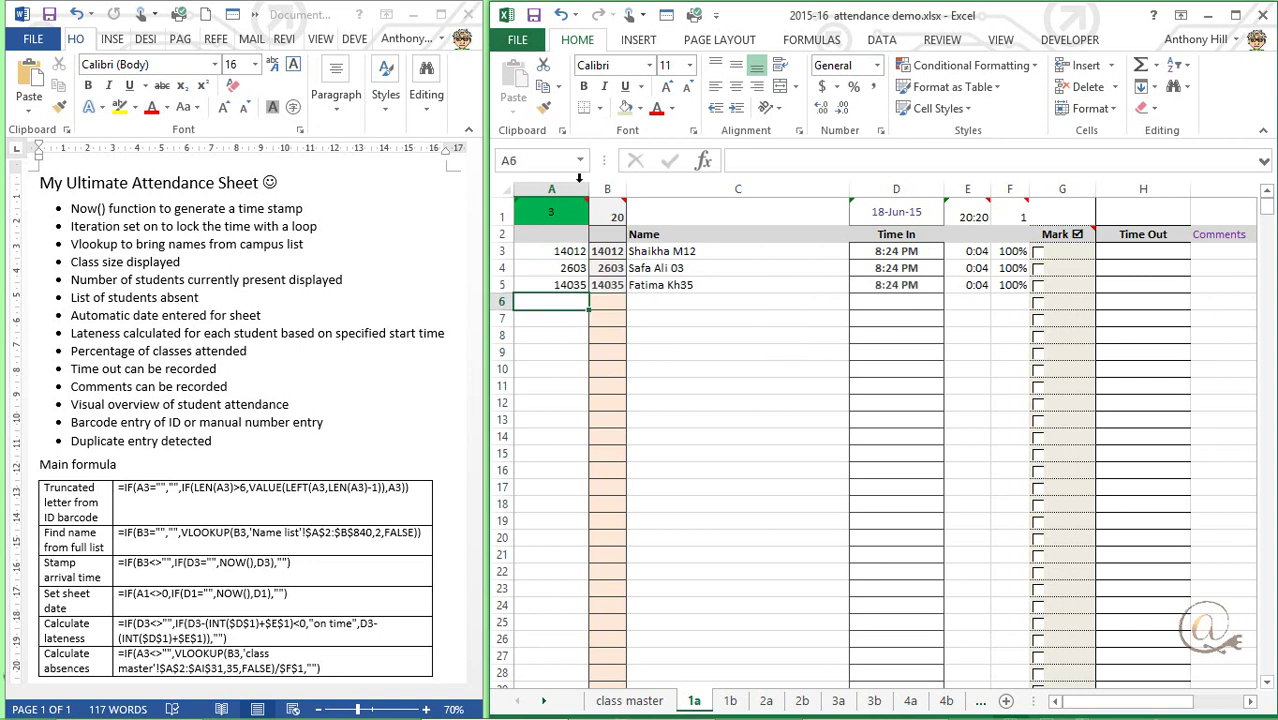
# Examine the list of absent students starting at cell C30 on sheet 1a and compare it with the signed-in students.
pyautogui.moveTo(601, 215)
pyautogui.scroll(-6, 691, 380)
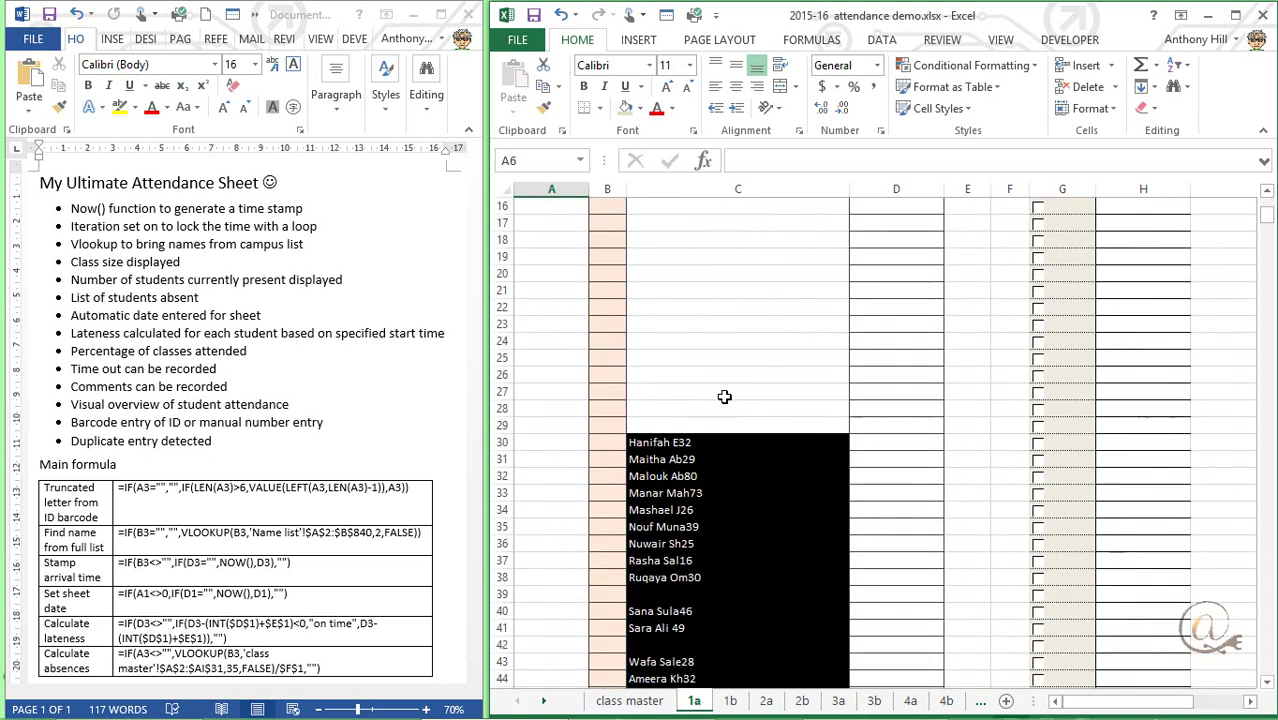
pyautogui.scroll(-1, 752, 450)
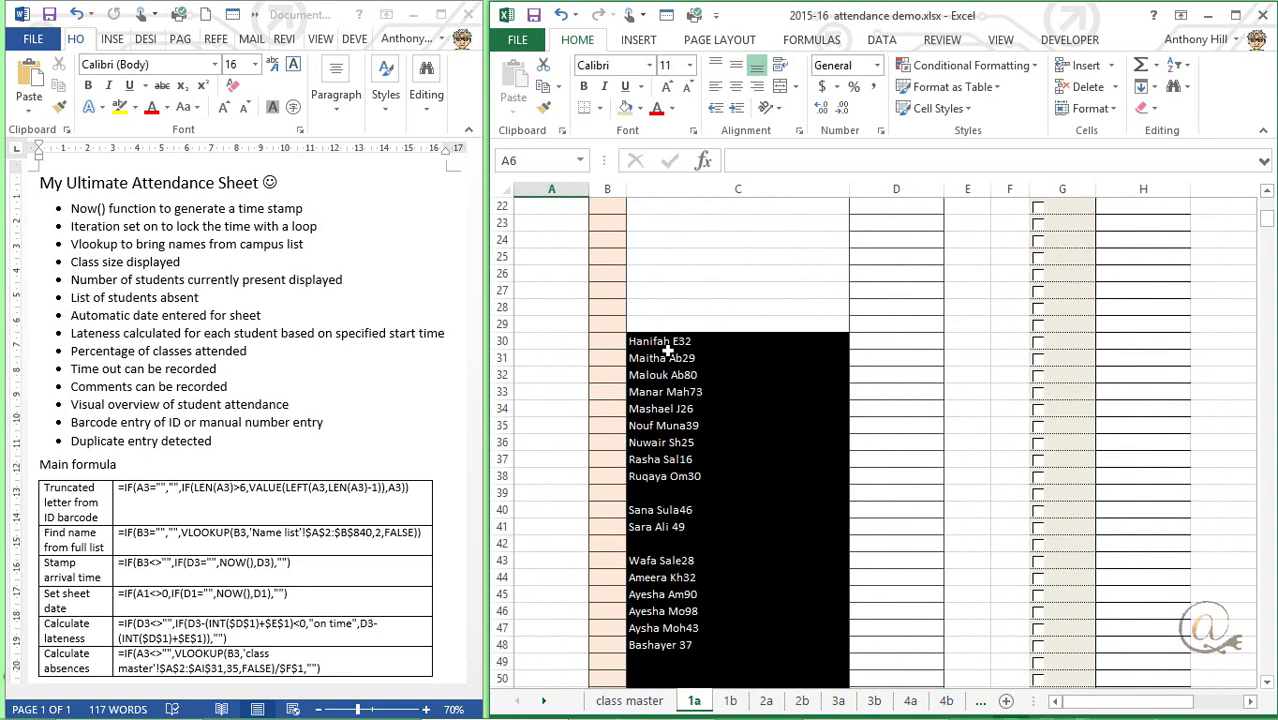
pyautogui.scroll(7, 667, 349)
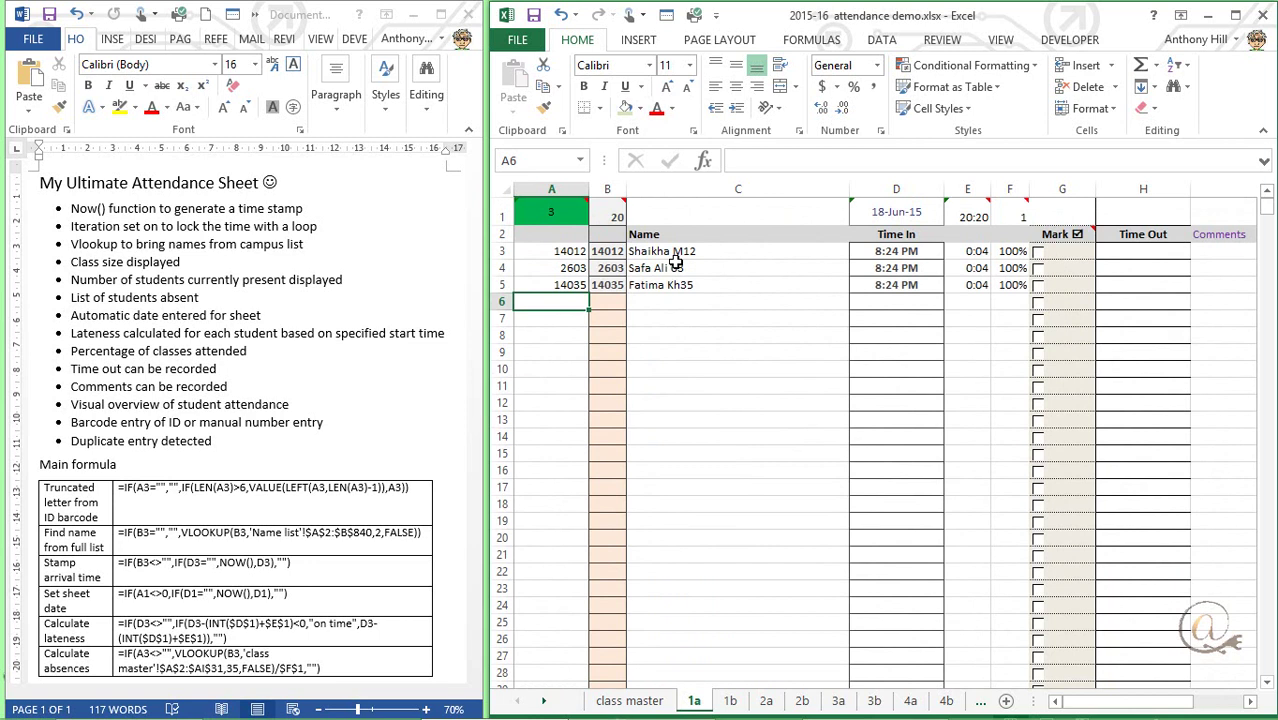
pyautogui.scroll(-7, 676, 262)
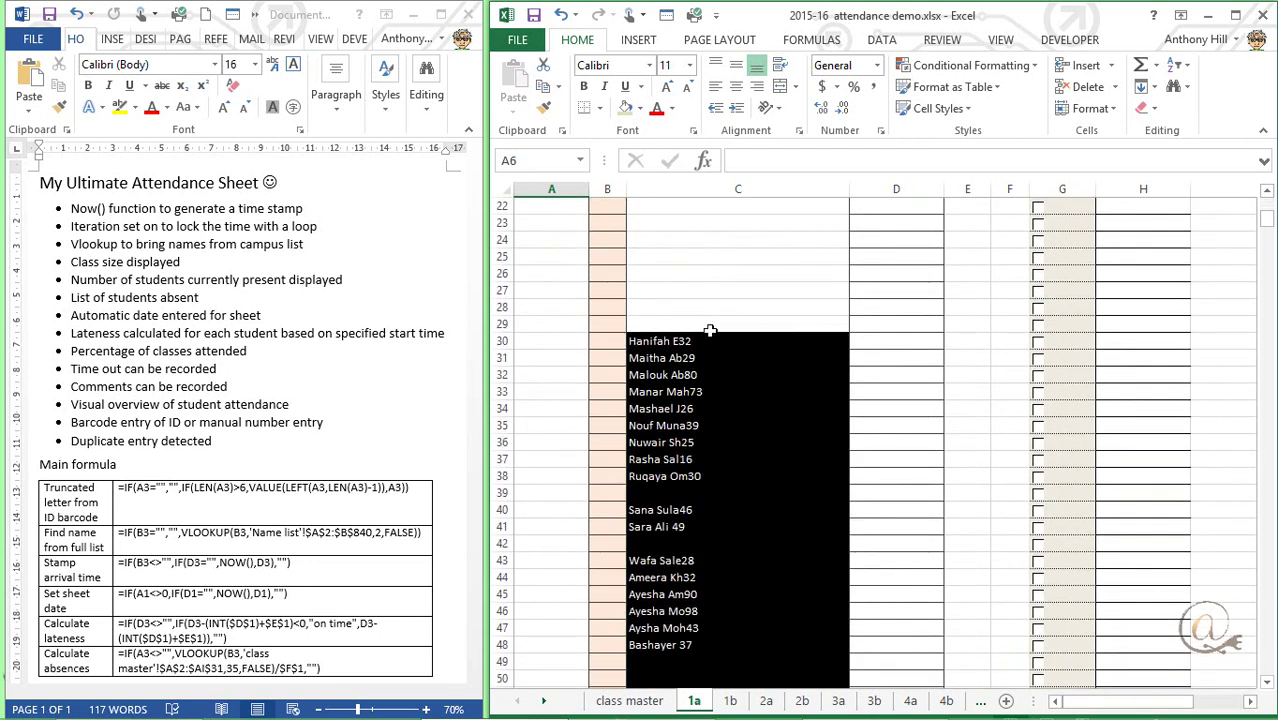
pyautogui.scroll(7, 722, 358)
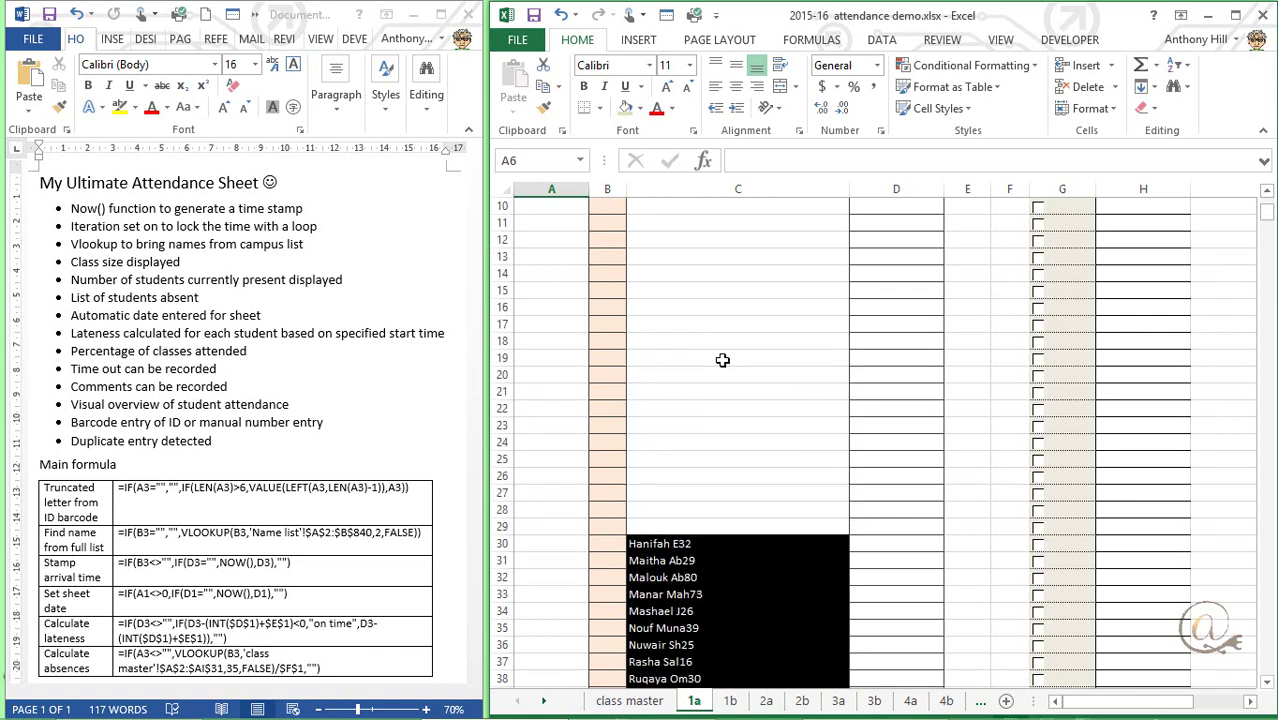
pyautogui.scroll(-2, 778, 541)
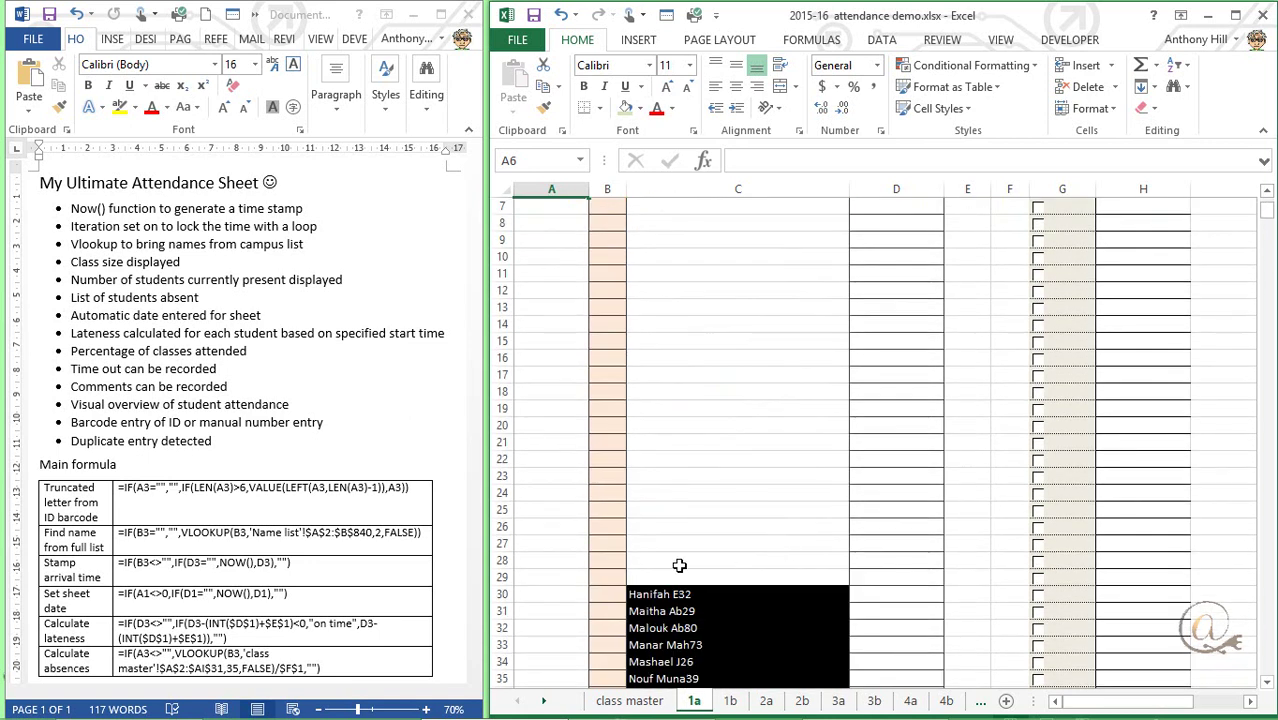
# Record an arrival in cell A6 of sheet 1a with the first absent-list student's ID number and check the absent list starting at C30.
pyautogui.scroll(2, 723, 479)
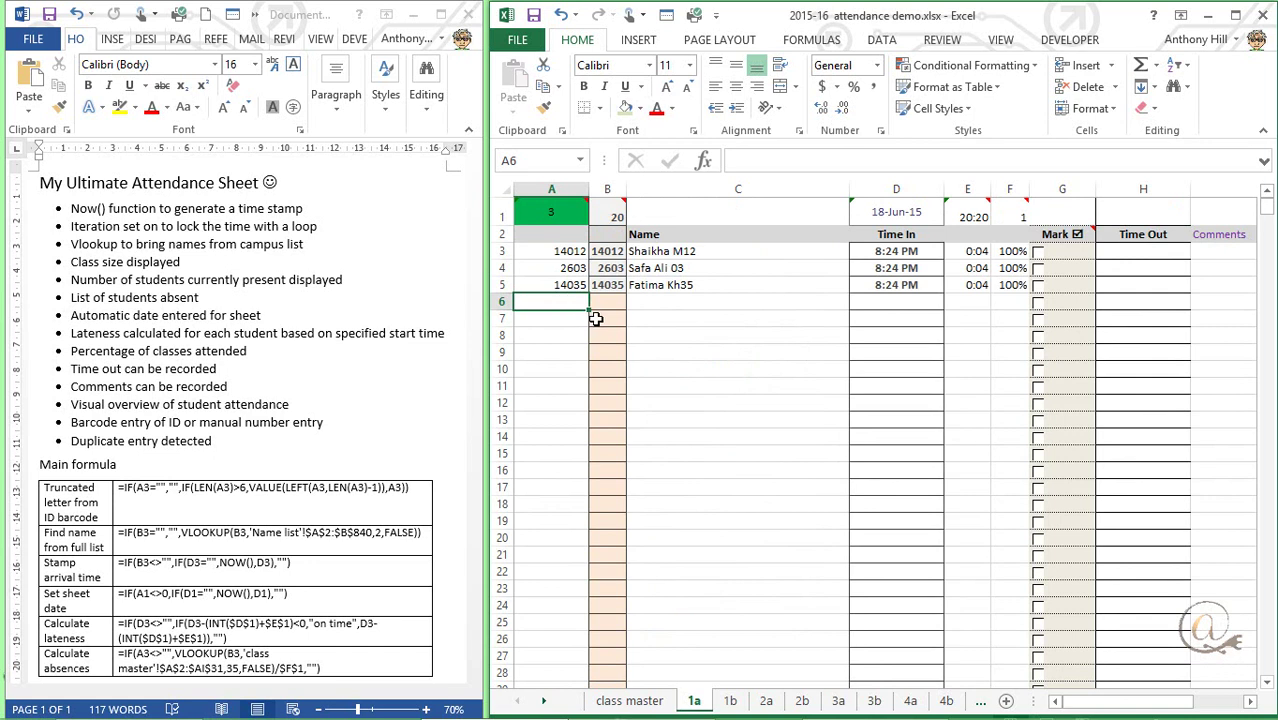
pyautogui.write('2532')
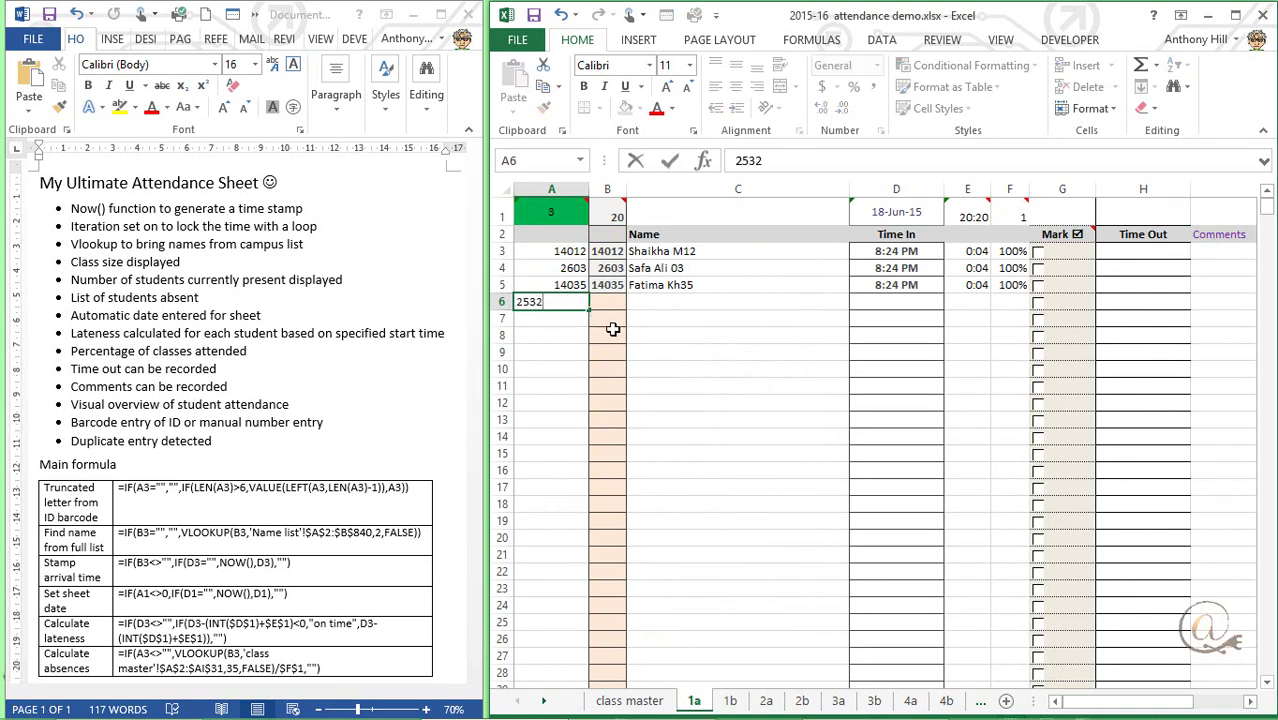
pyautogui.scroll(-1, 777, 425)
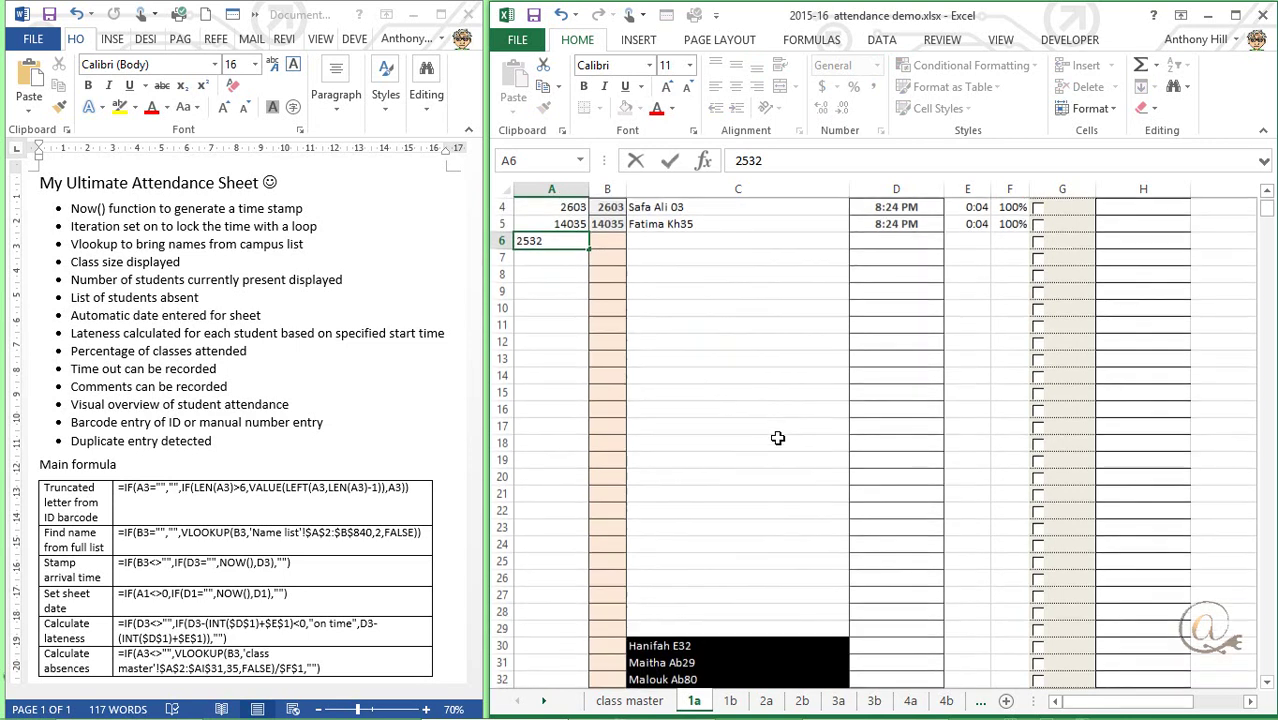
pyautogui.press('Return')
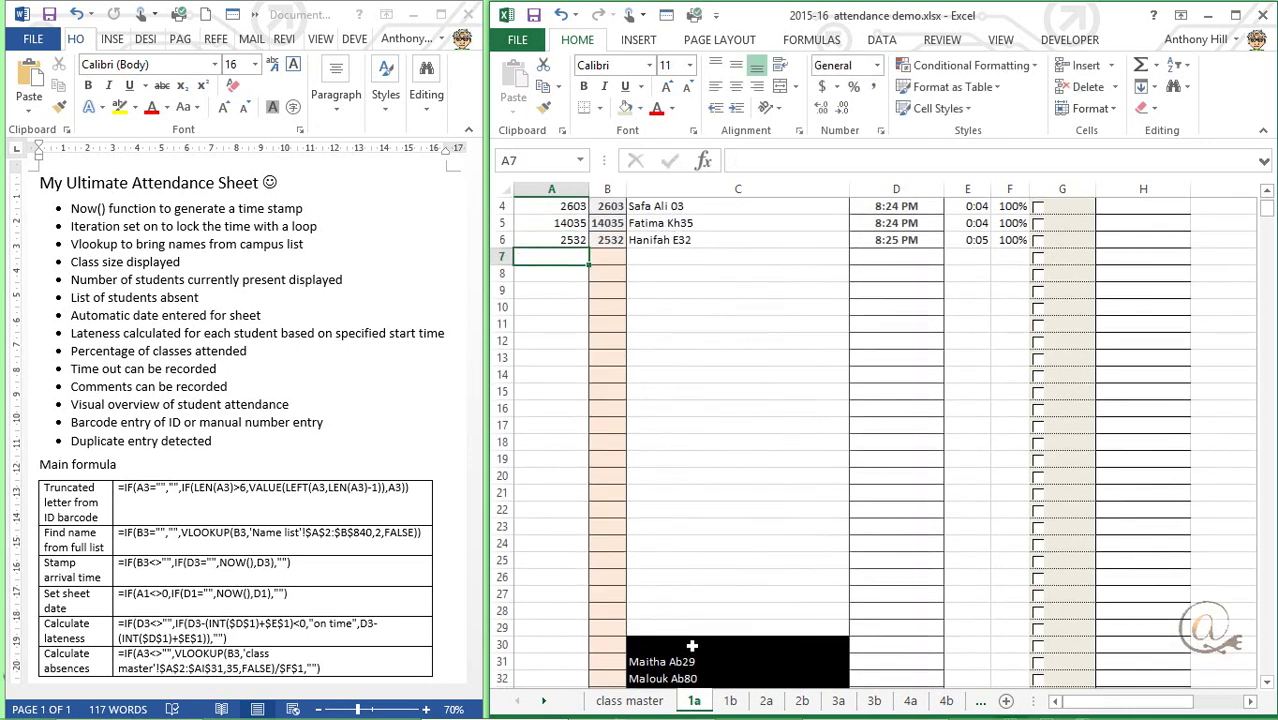
pyautogui.scroll(-6, 699, 647)
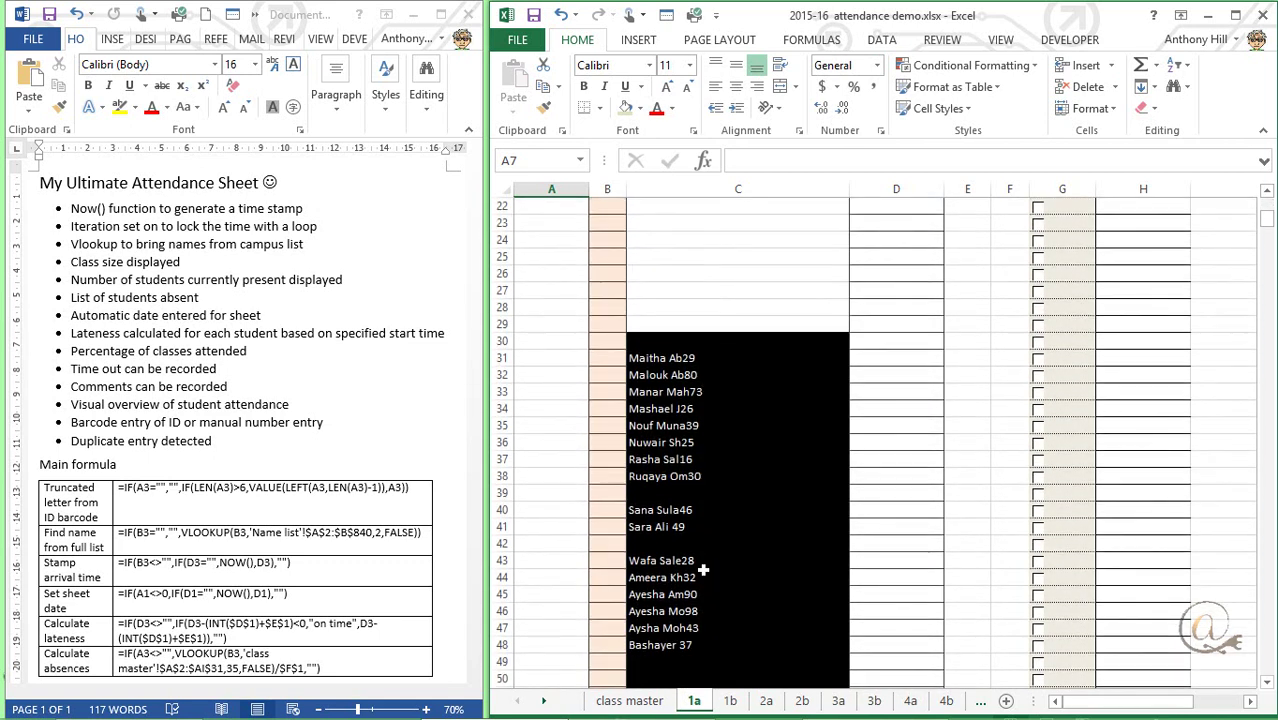
pyautogui.scroll(7, 697, 660)
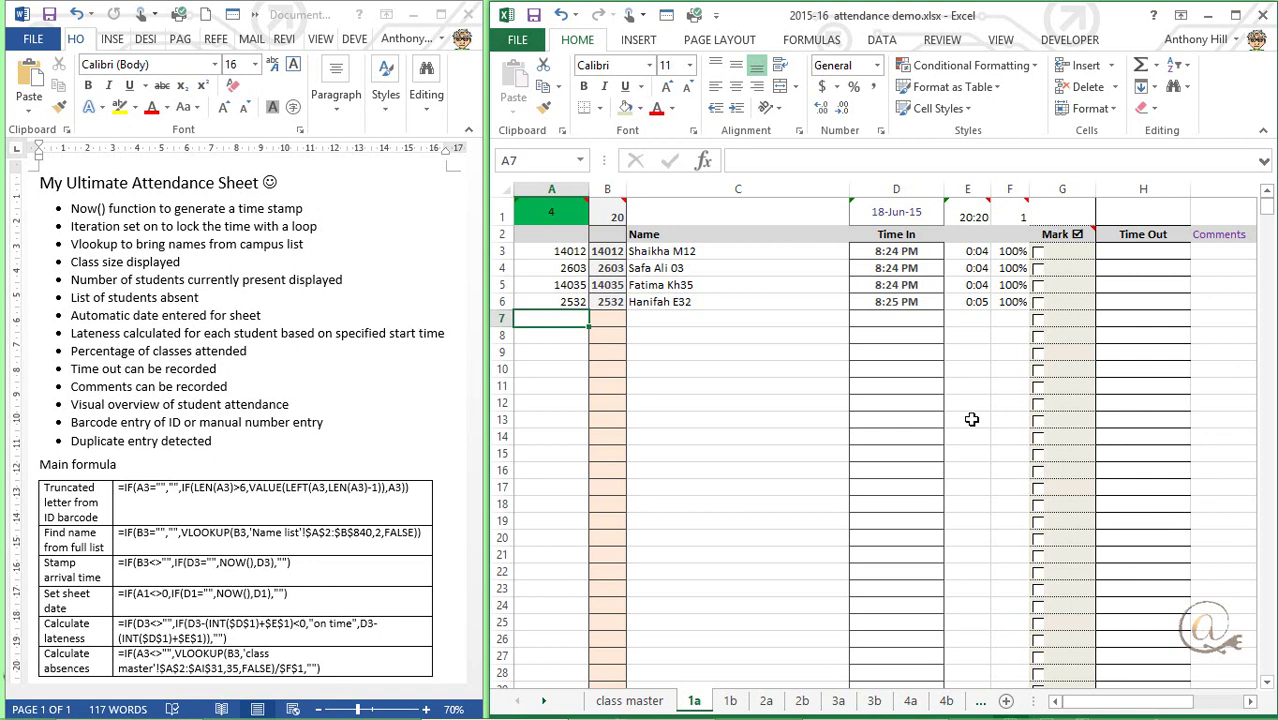
# Examine the per-class attendance grid and the attendance data bars in column AI of the class master sheet.
pyautogui.click(632, 702)
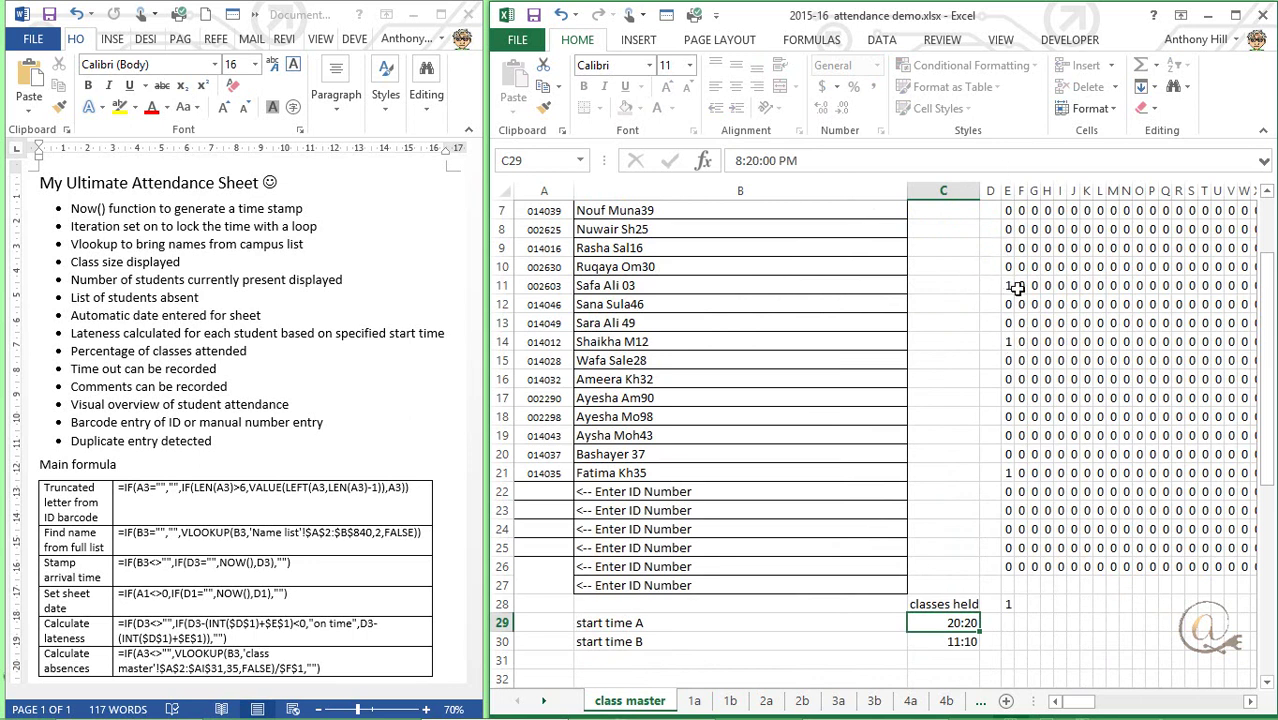
pyautogui.scroll(2, 1050, 460)
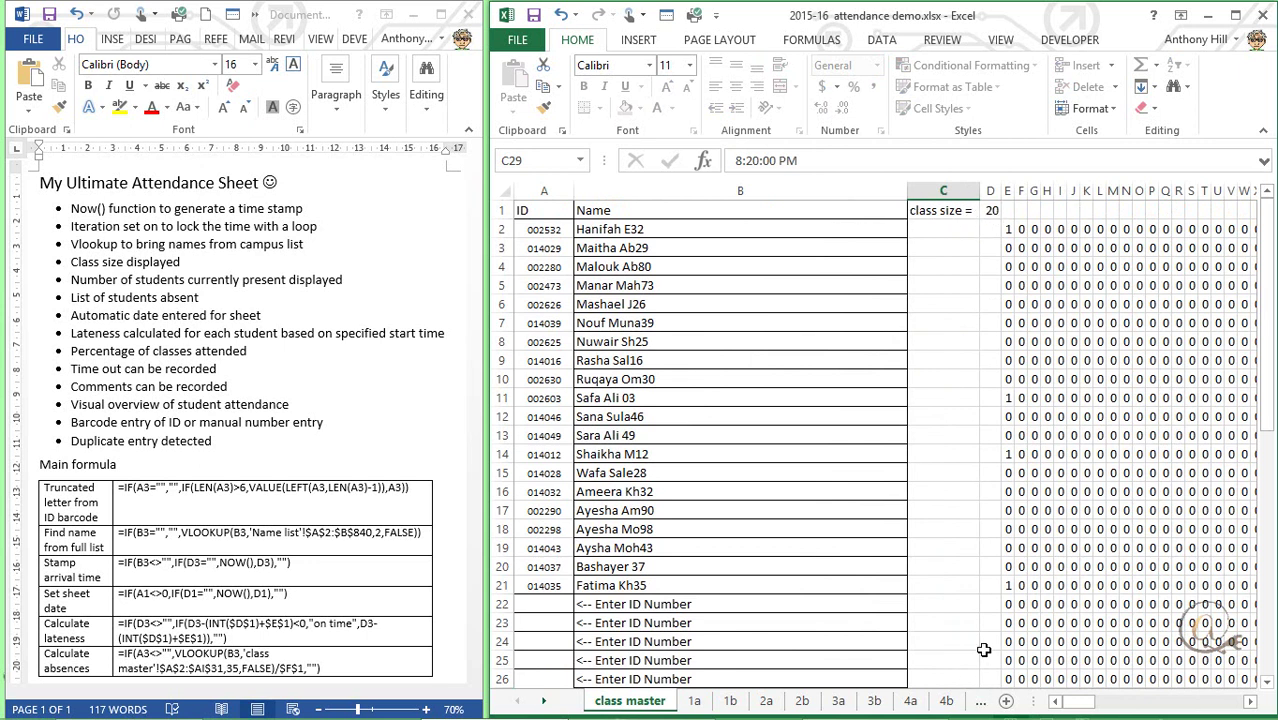
pyautogui.moveTo(1078, 706); pyautogui.dragTo(1094, 704)
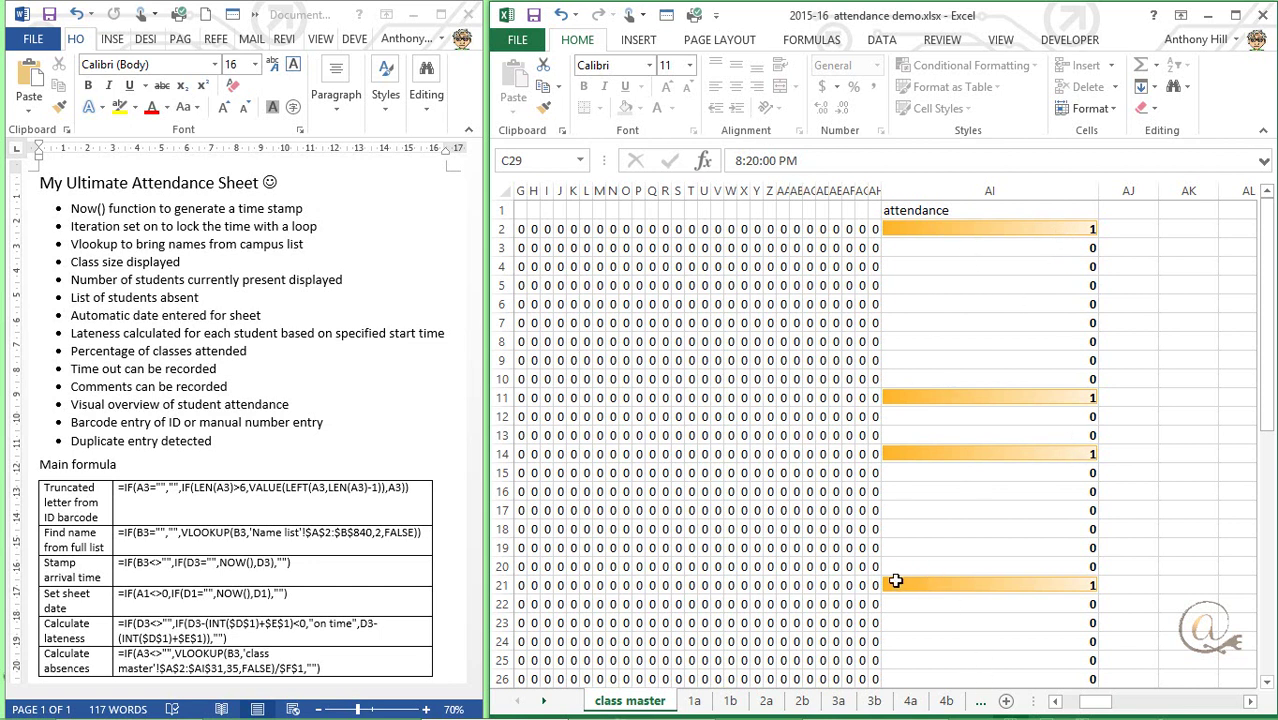
pyautogui.scroll(-2, 1012, 593)
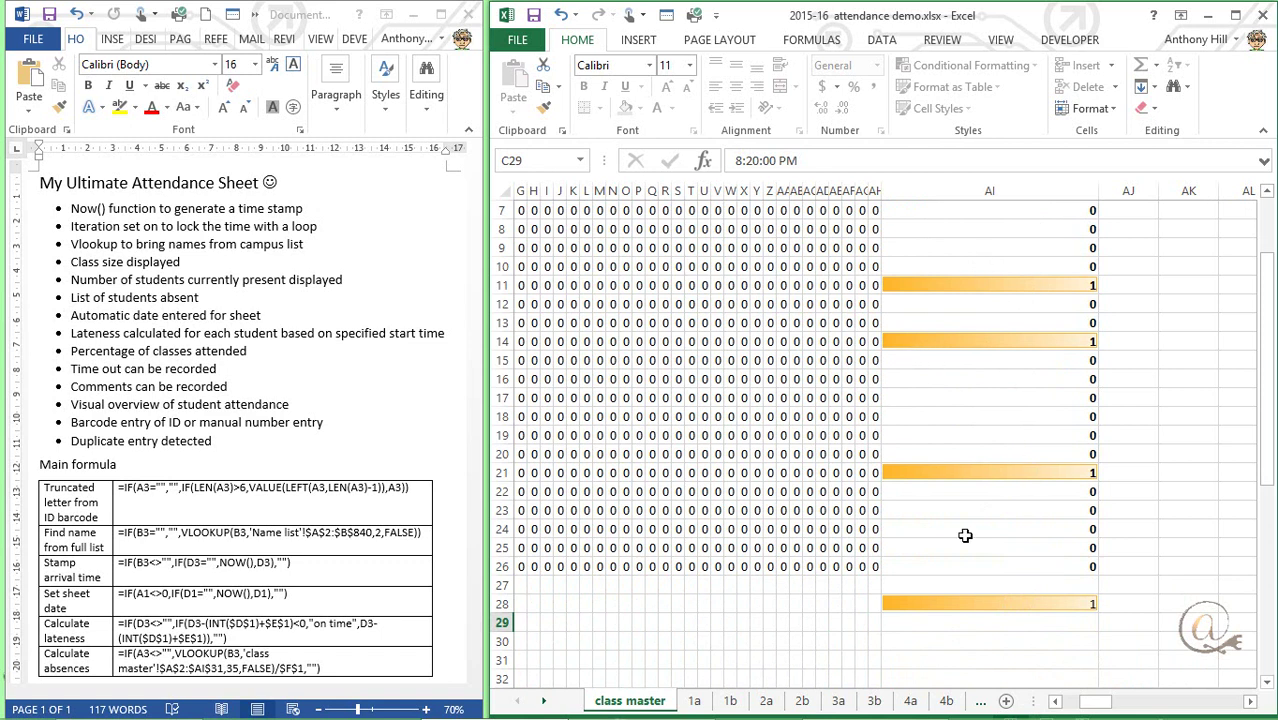
pyautogui.moveTo(675, 712)
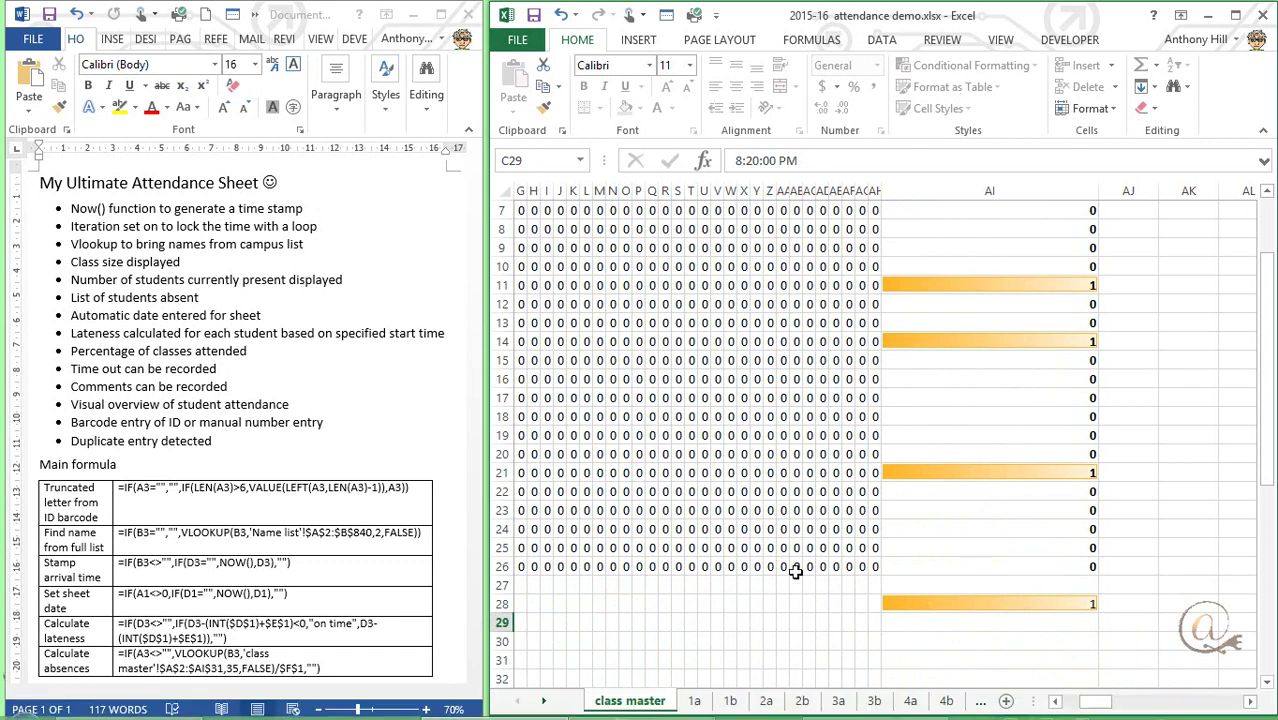
pyautogui.scroll(1, 793, 575)
pyautogui.scroll(1, 790, 584)
pyautogui.scroll(-3, 780, 582)
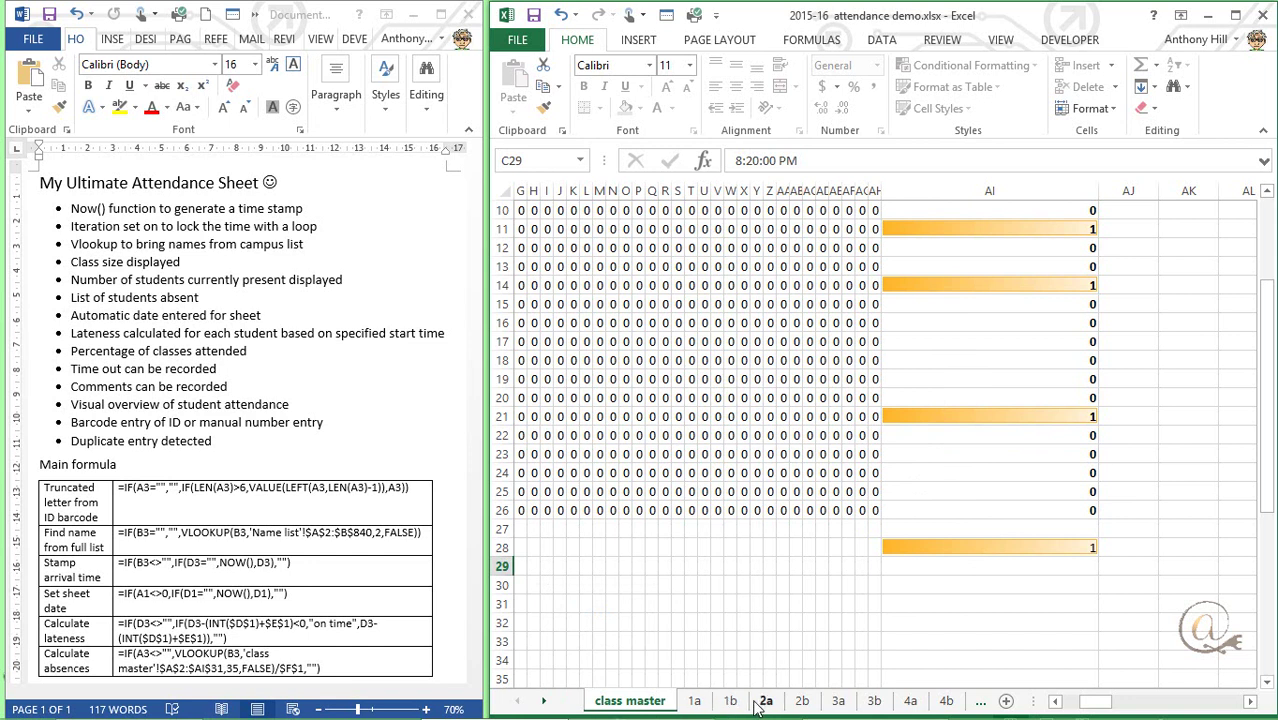
# Record an arrival in cell A3 of sheet 2a with the ID number of the class master student in row 21.
pyautogui.click(729, 700)
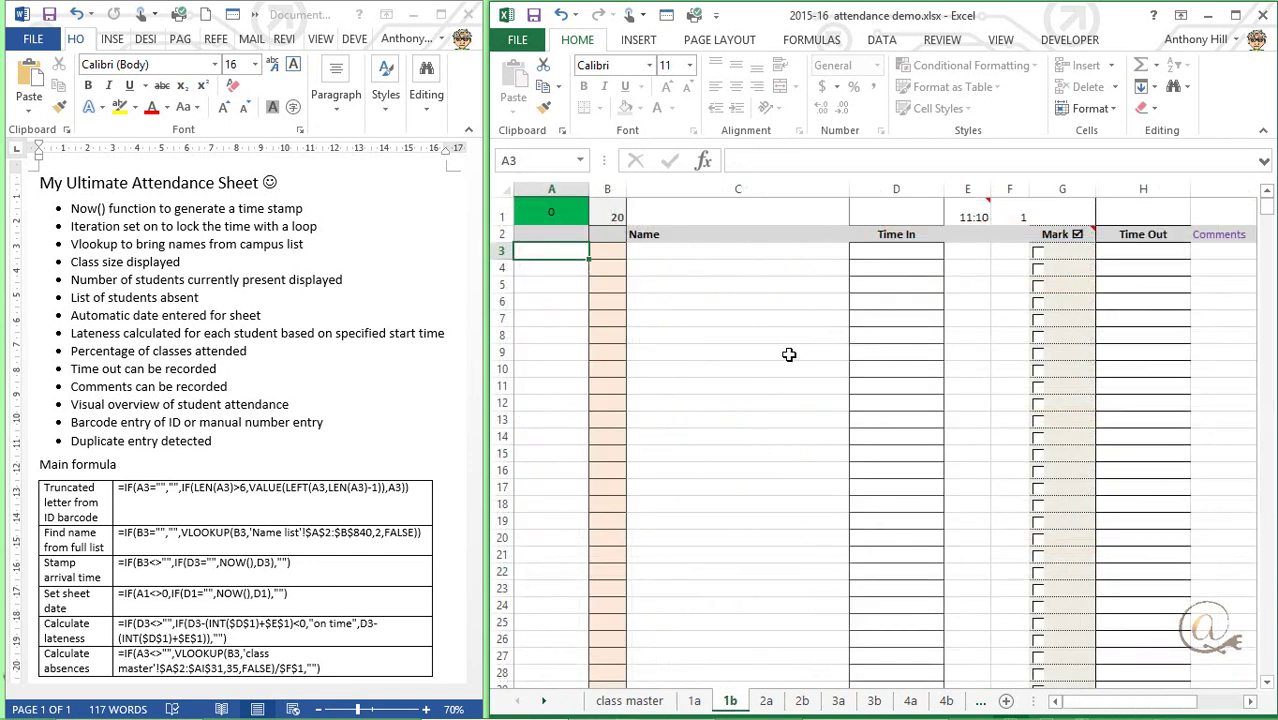
pyautogui.click(768, 702)
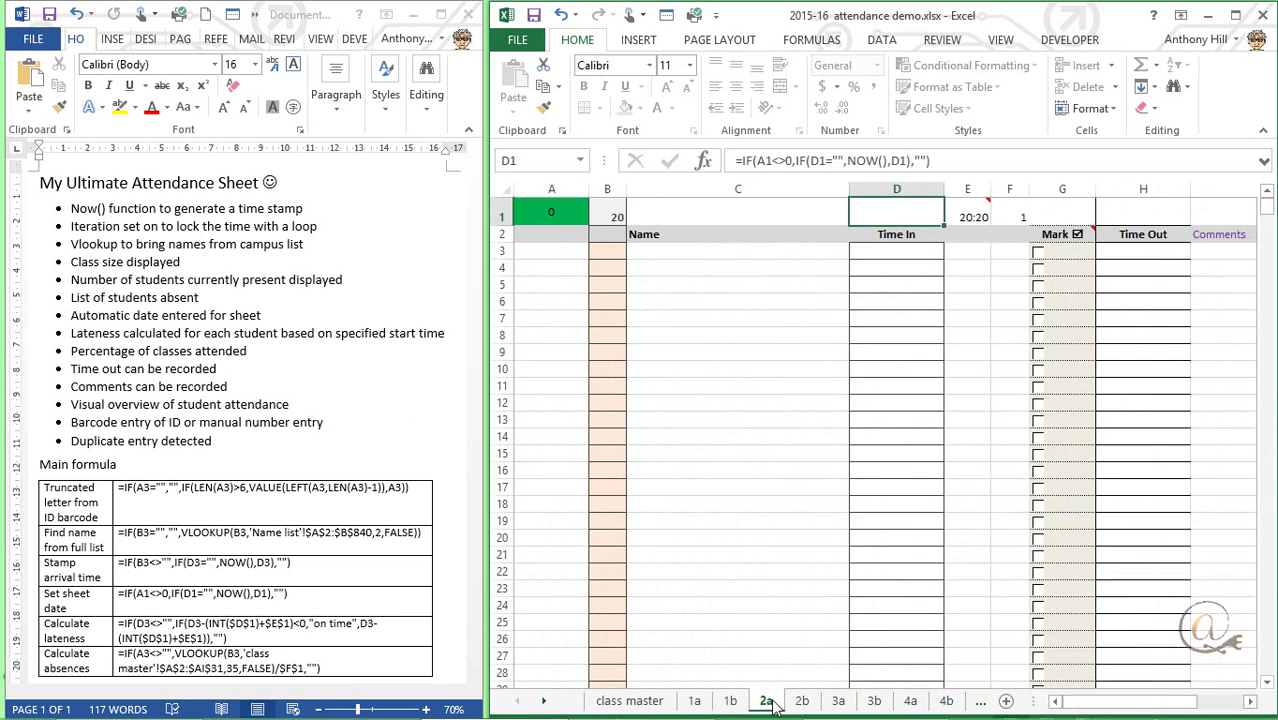
pyautogui.click(548, 247)
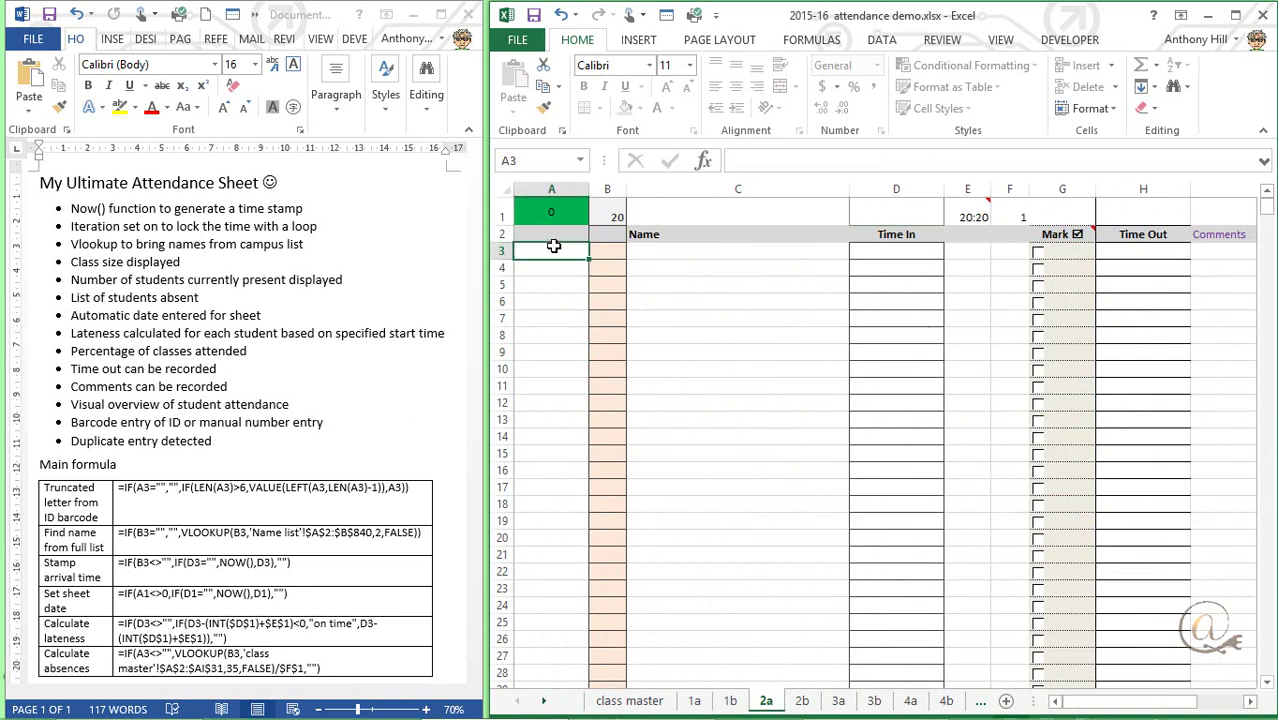
pyautogui.write('14035')
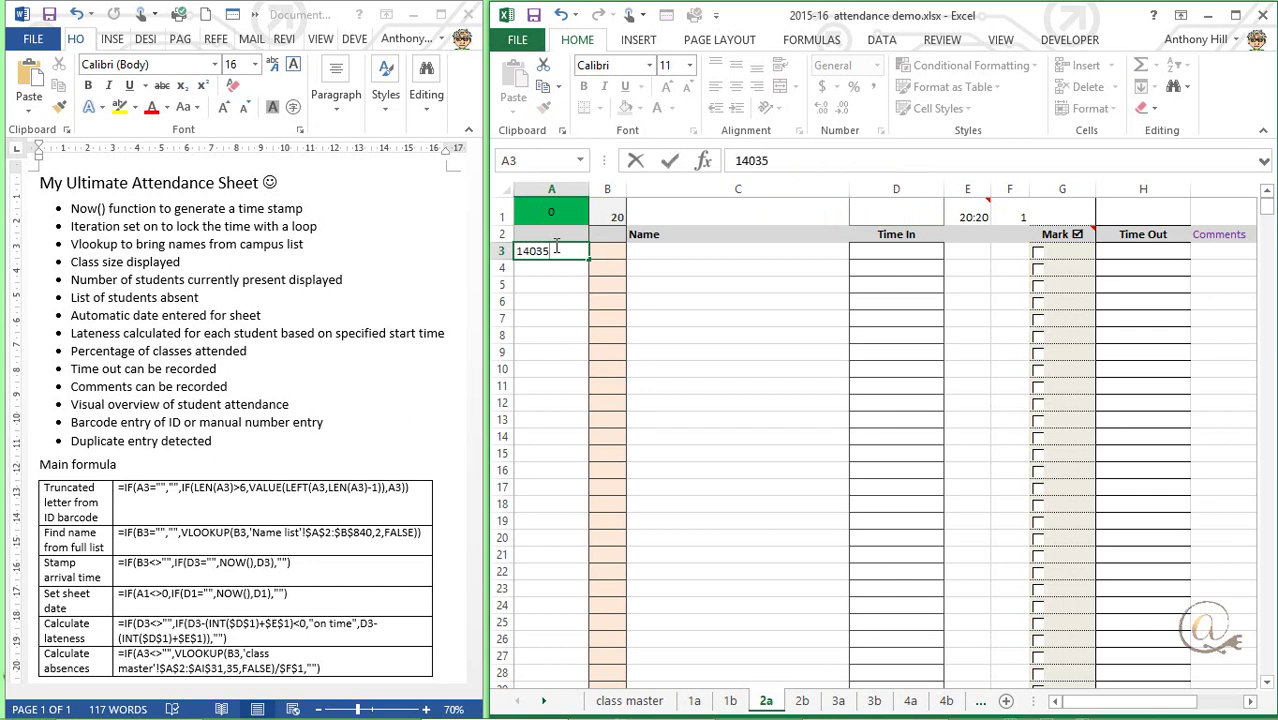
pyautogui.press('Return')
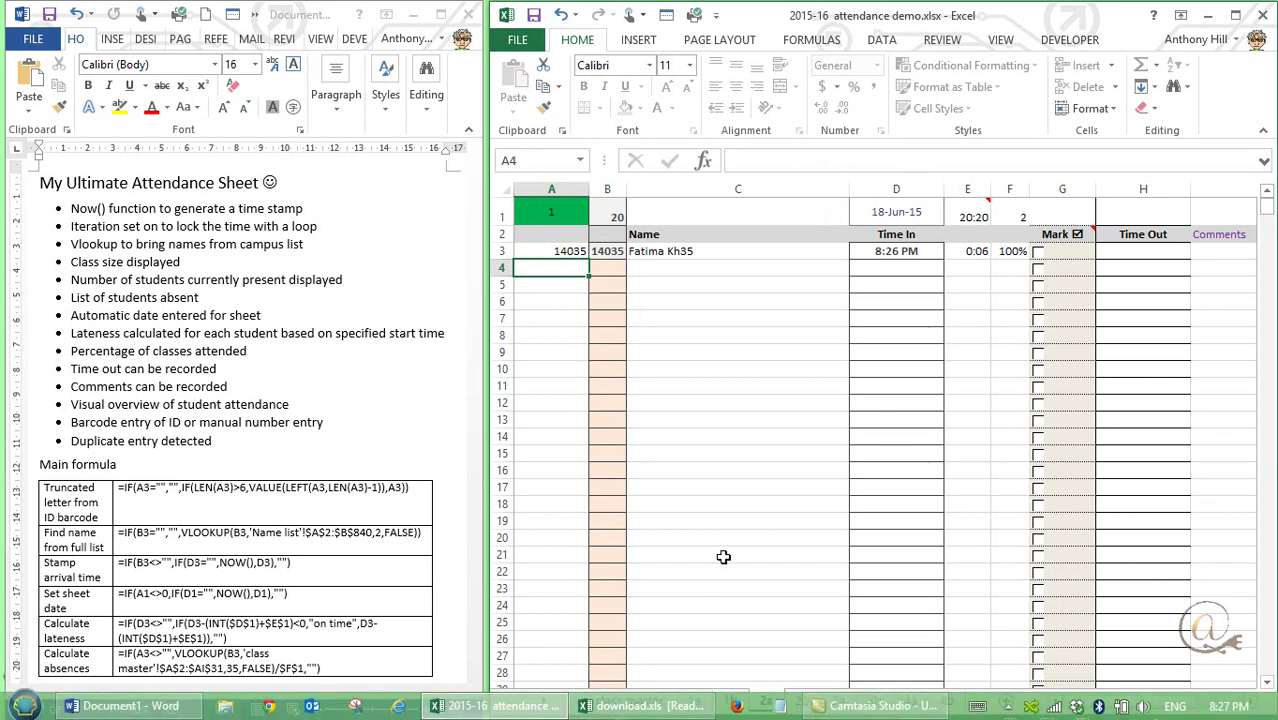
# Compare the attendance percentages and classes-held figures on sheets 1a, 1b and 2a with the attendance column of the class master.
pyautogui.click(697, 702)
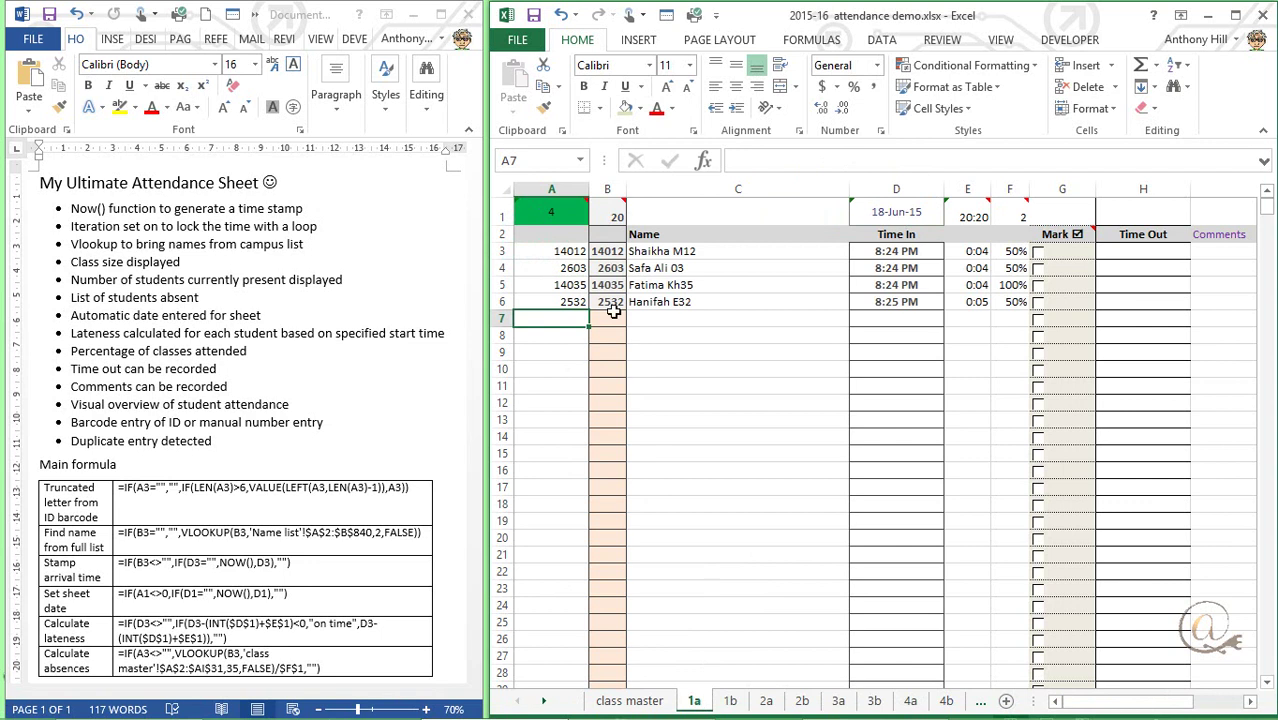
pyautogui.click(766, 702)
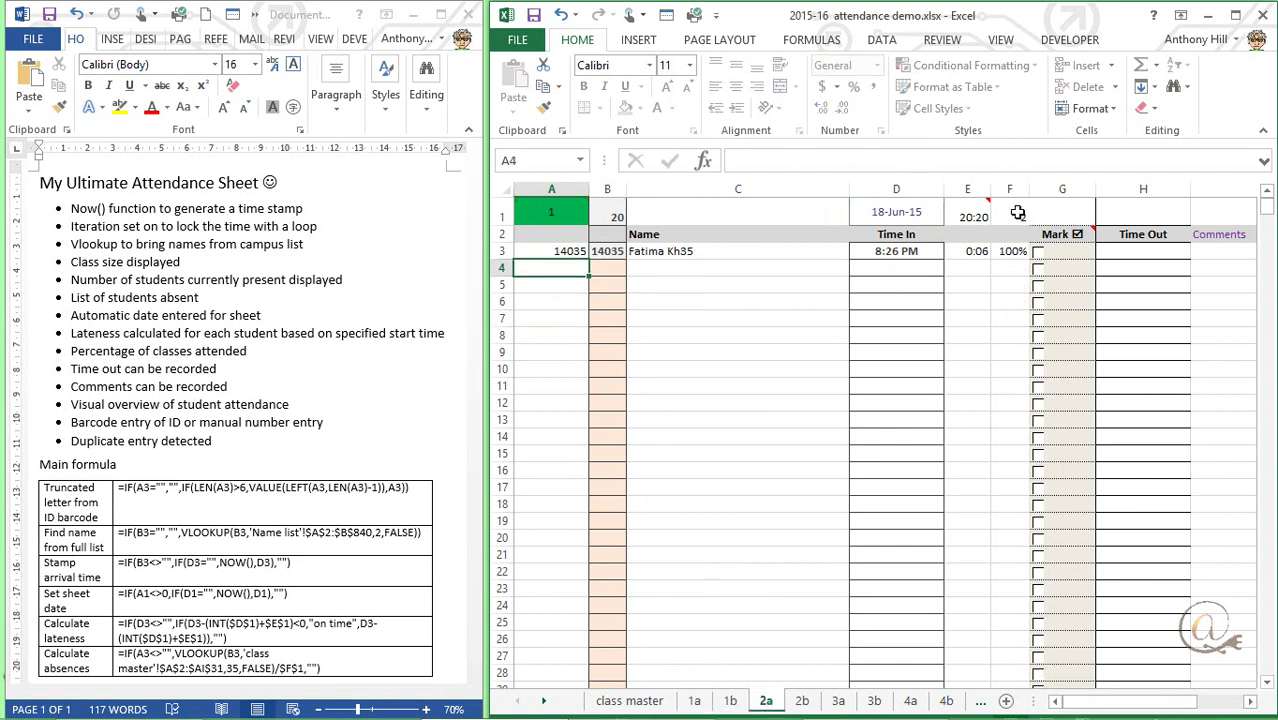
pyautogui.click(730, 702)
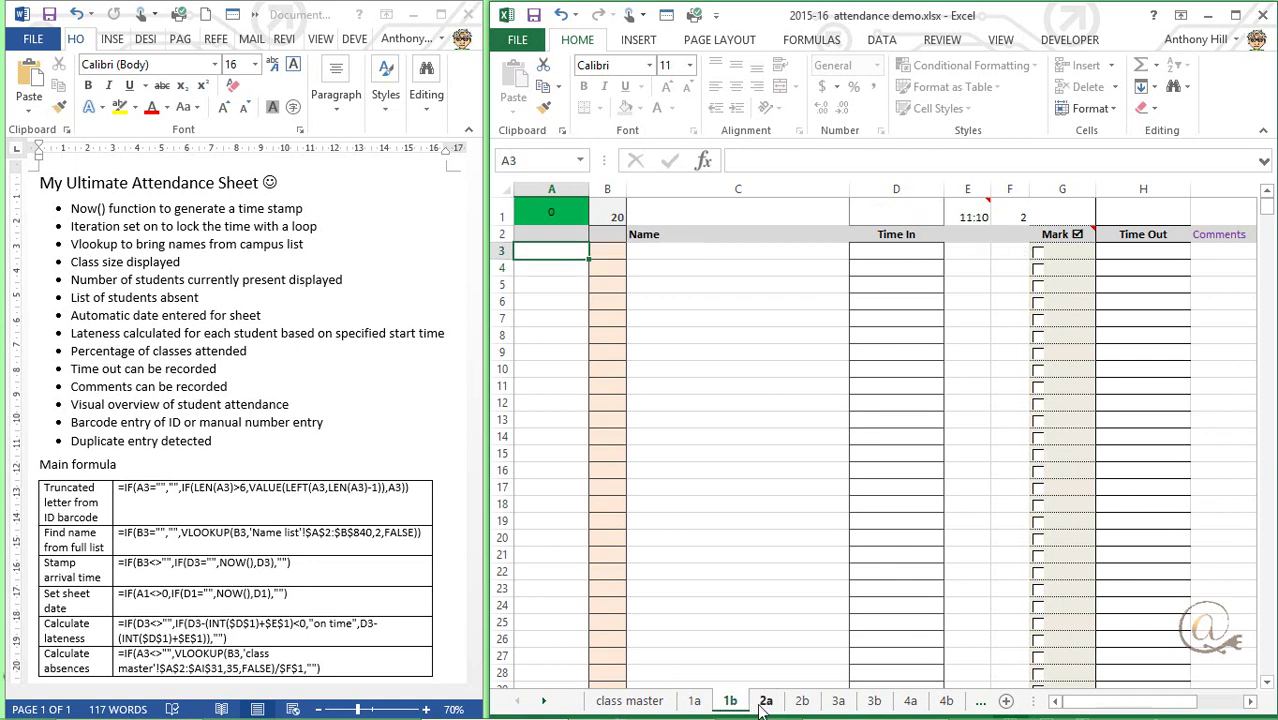
pyautogui.click(766, 702)
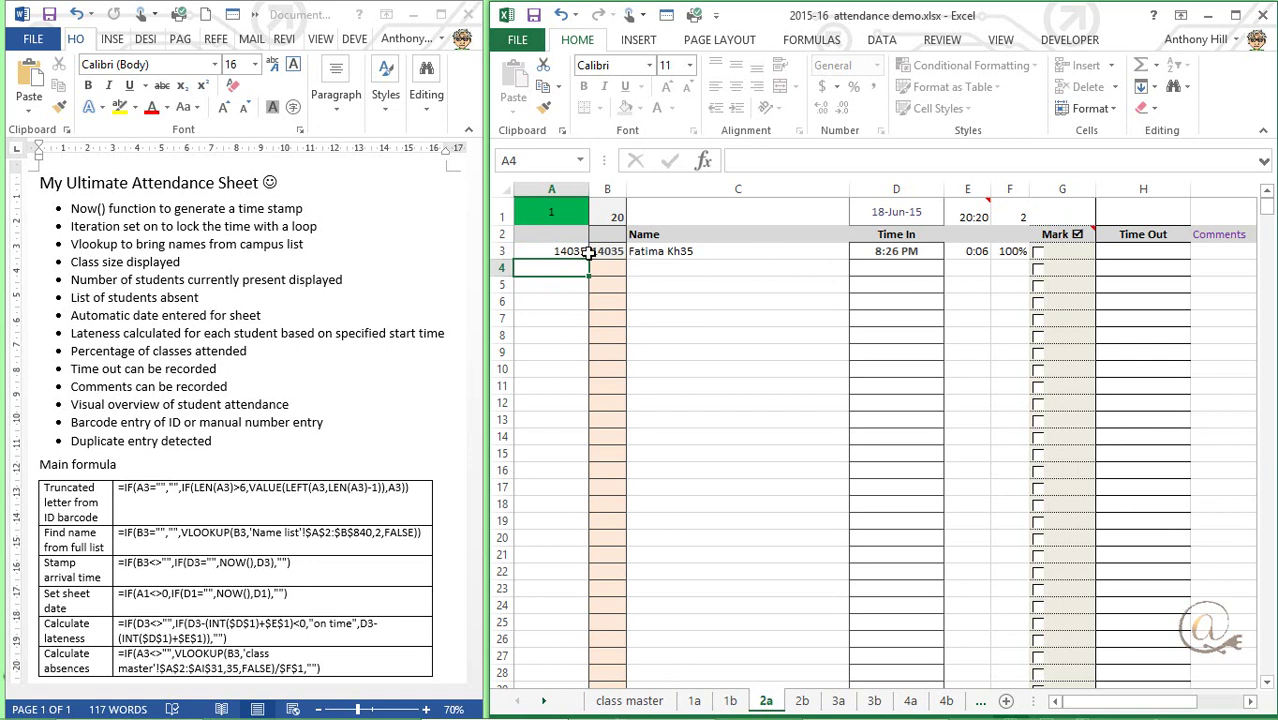
pyautogui.click(695, 703)
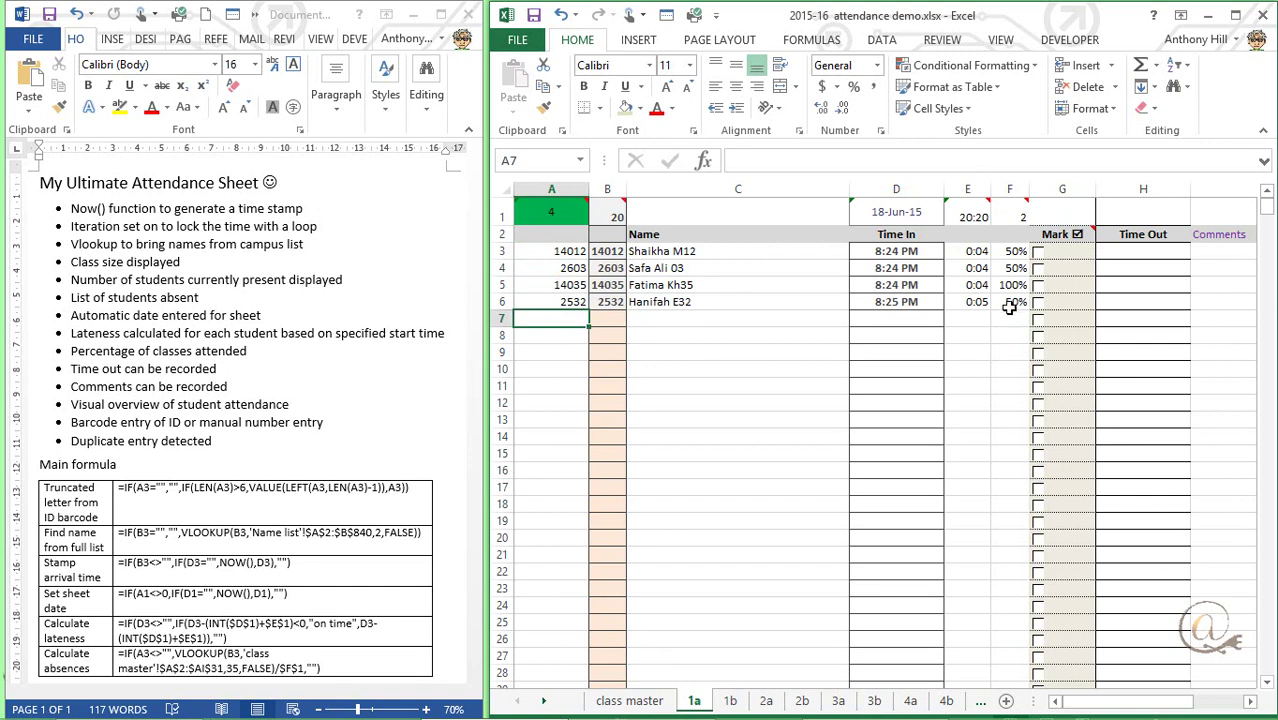
pyautogui.click(655, 702)
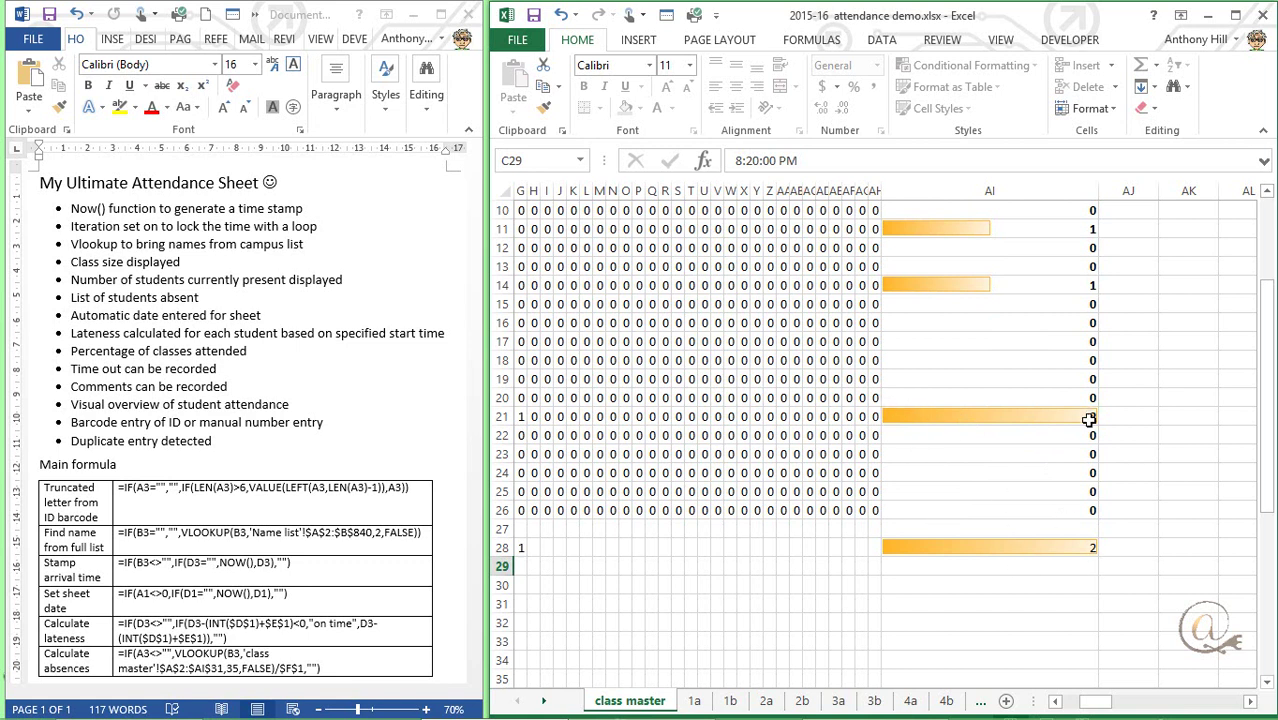
pyautogui.scroll(3, 982, 338)
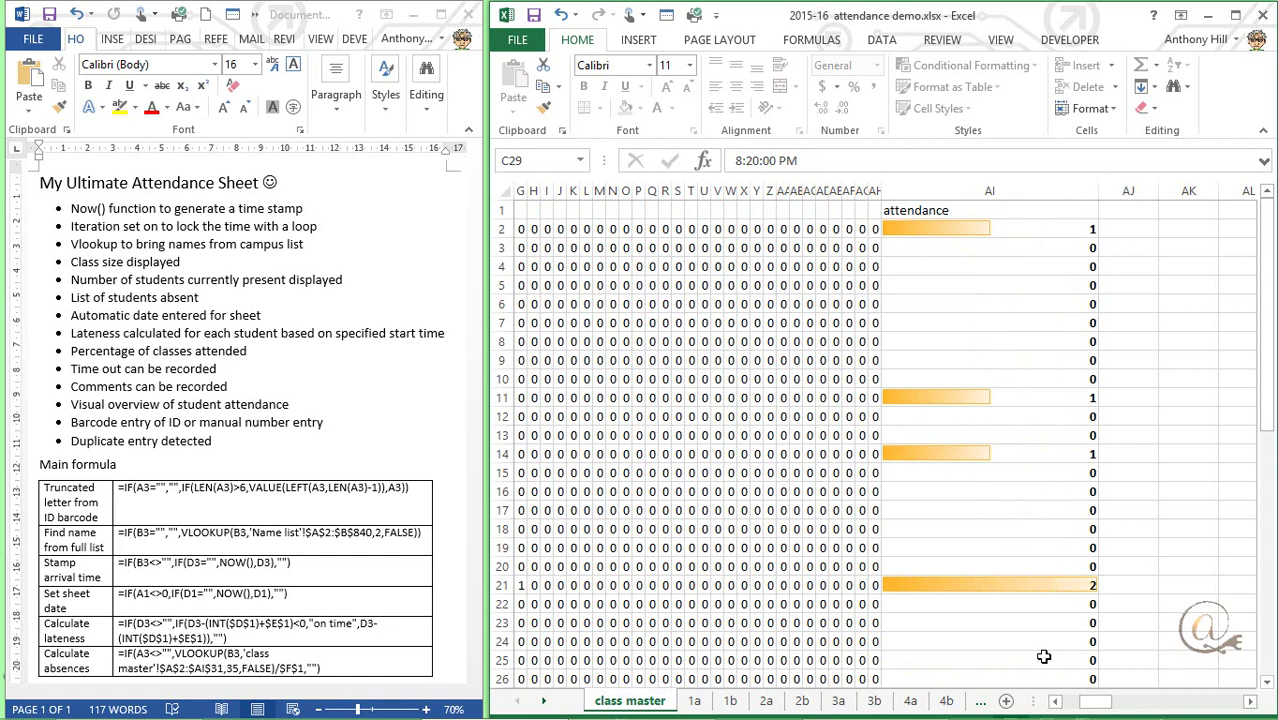
pyautogui.scroll(-2, 1012, 680)
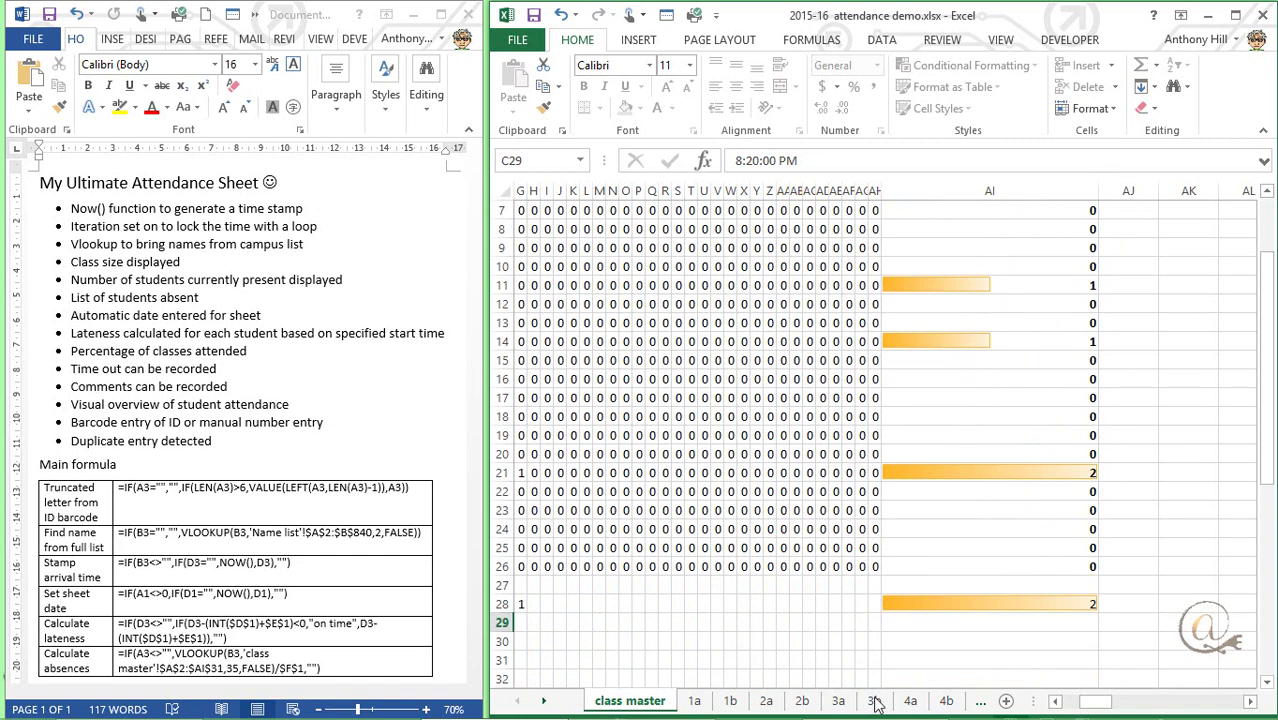
# Mark the student in row 3 of sheet 1a as leaving to stamp the time out, and select comment cell I3.
pyautogui.click(702, 700)
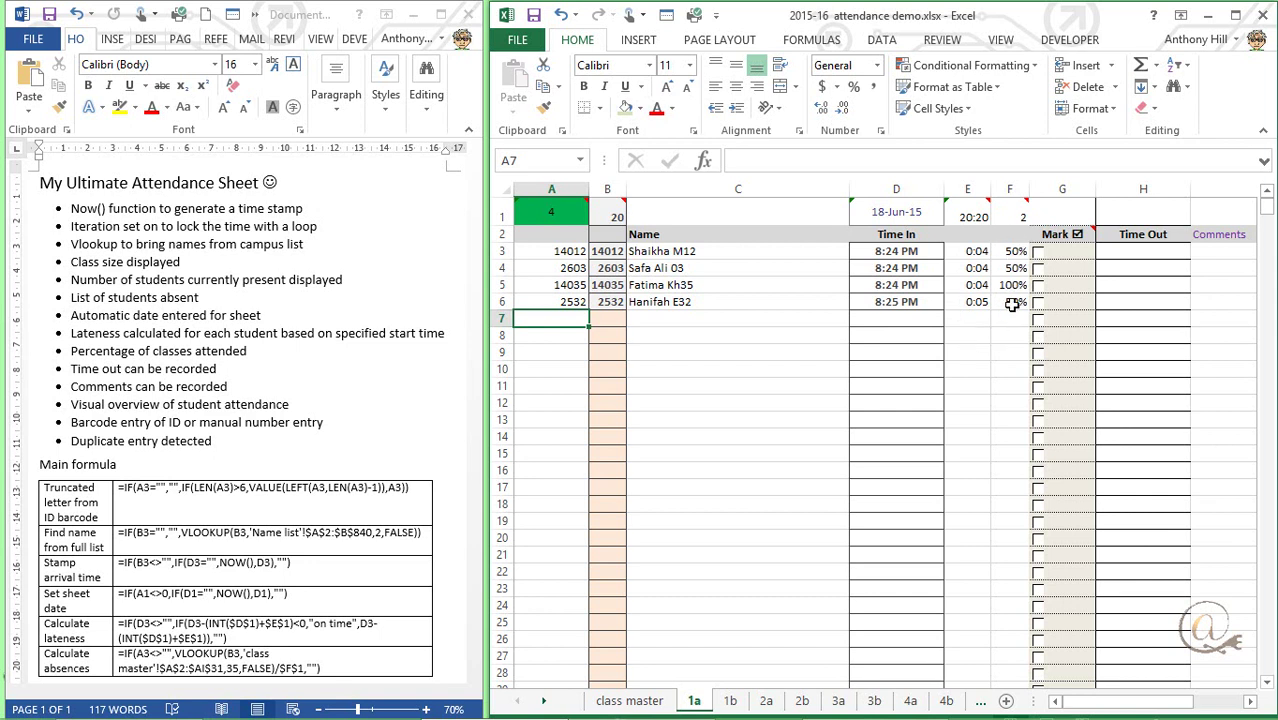
pyautogui.click(1038, 253)
pyautogui.click(1222, 251)
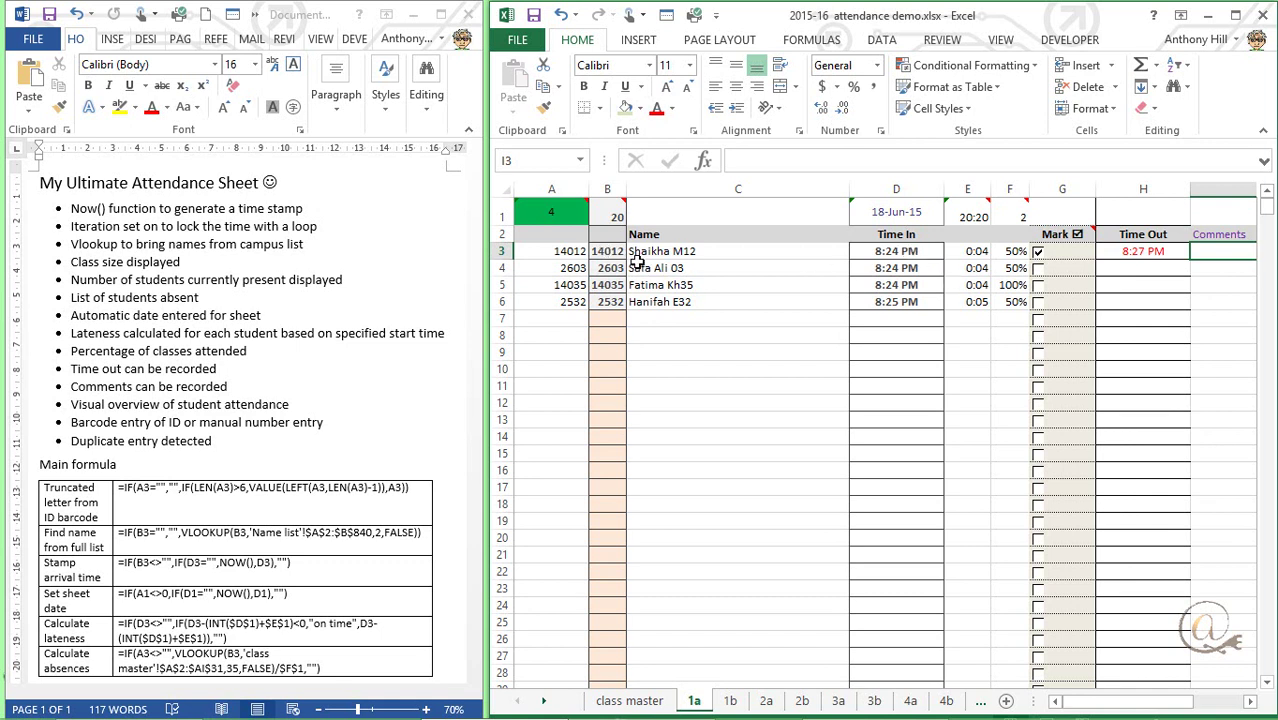
# Inspect the ID and name lookup formulas in cells B3 and C3 of sheet 1a.
pyautogui.click(607, 251)
pyautogui.click(645, 254)
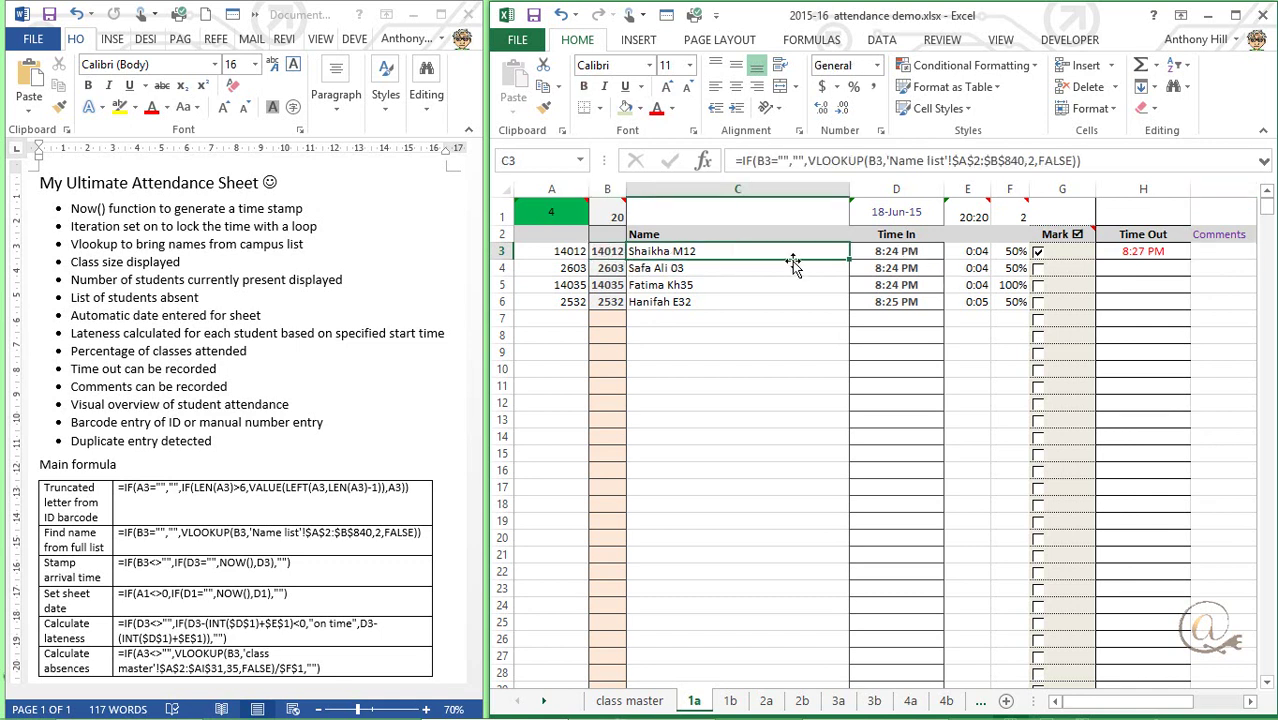